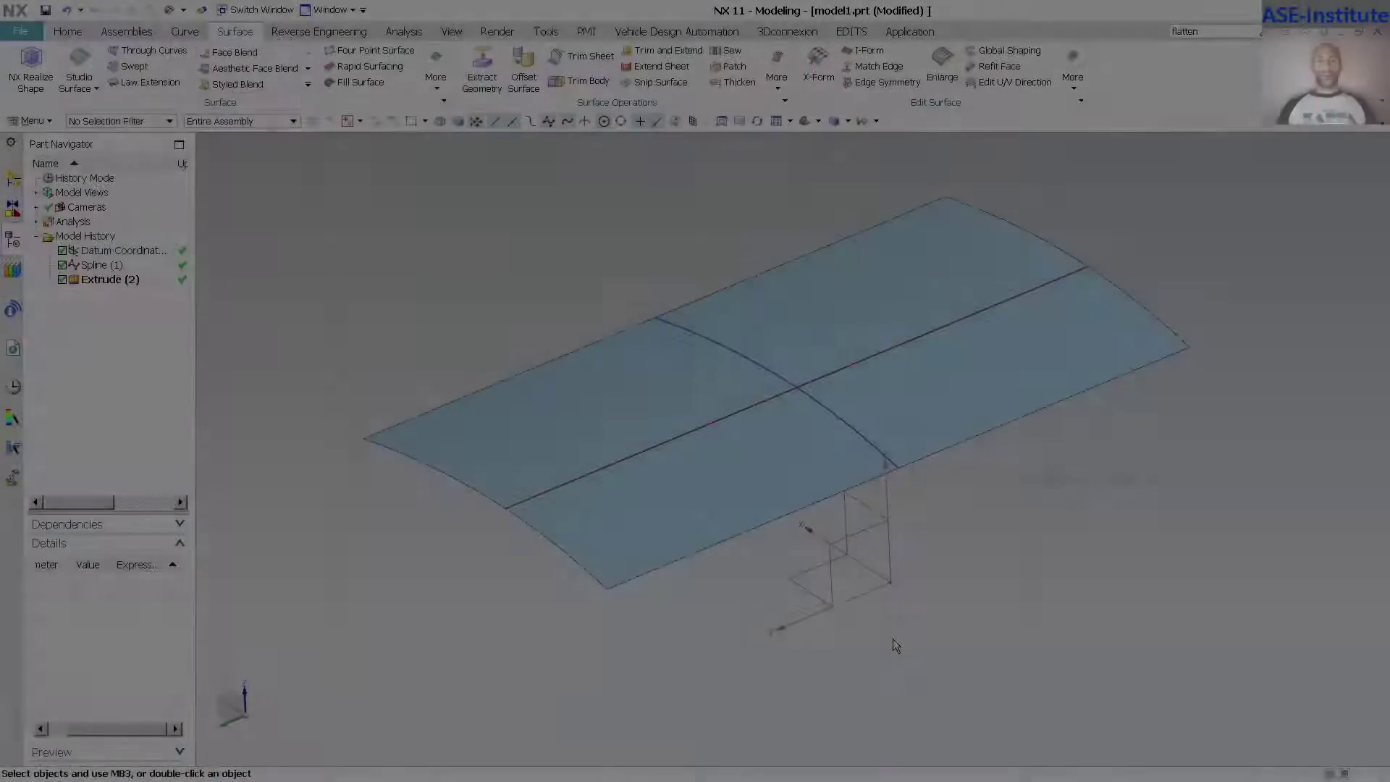
{"action": "key", "text": "Home"}
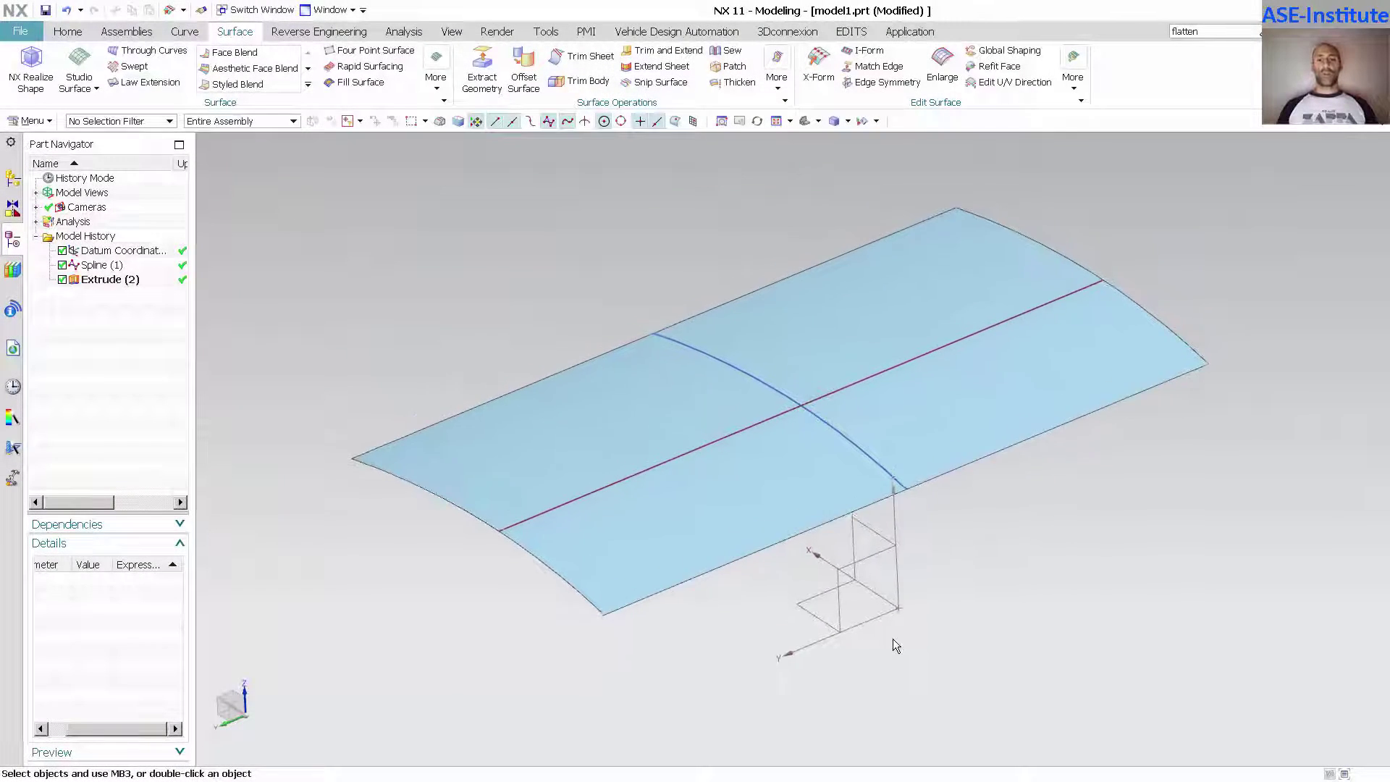
{"action": "left_click", "coordinate": [125, 280]}
{"action": "left_click", "coordinate": [120, 267]}
{"action": "middle_click_drag", "start_coordinate": [785, 598], "coordinate": [892, 538]}
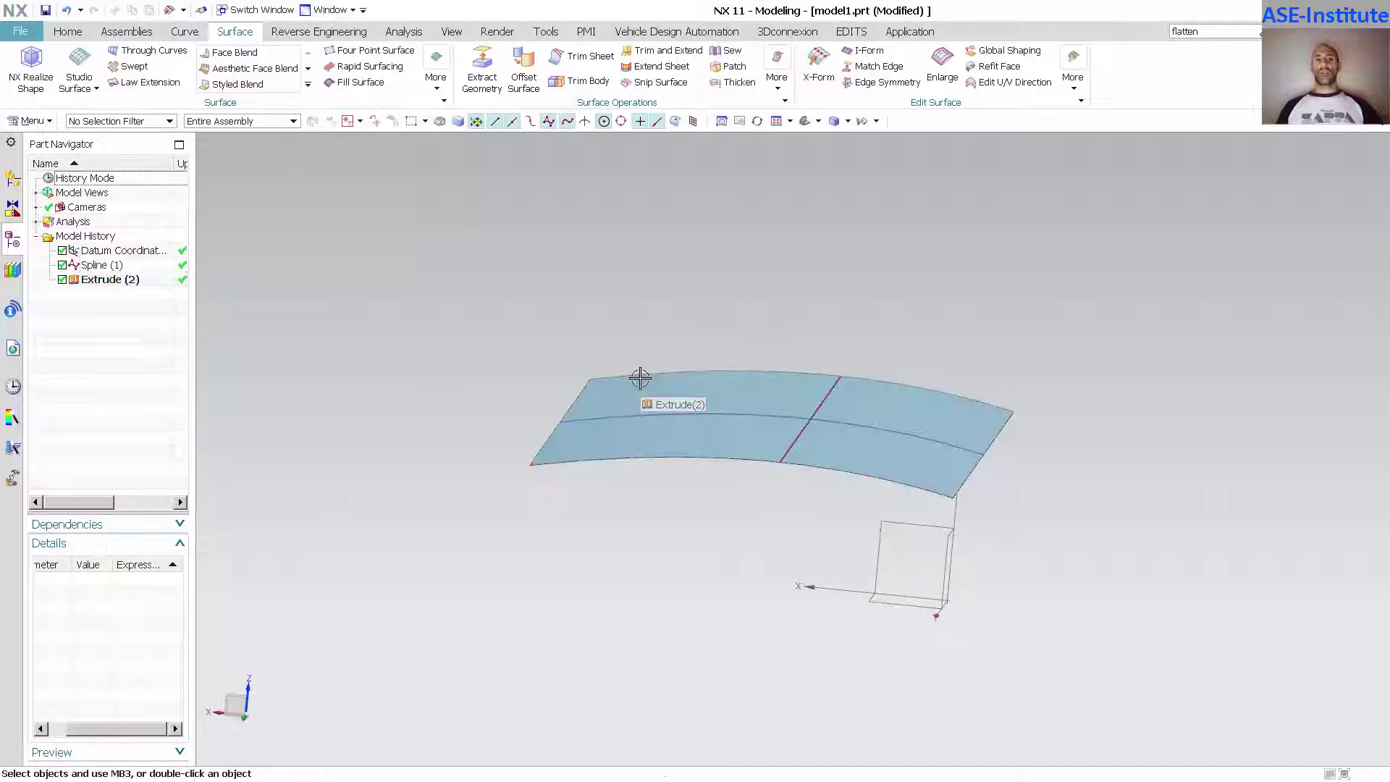
{"action": "key", "text": "Escape"}
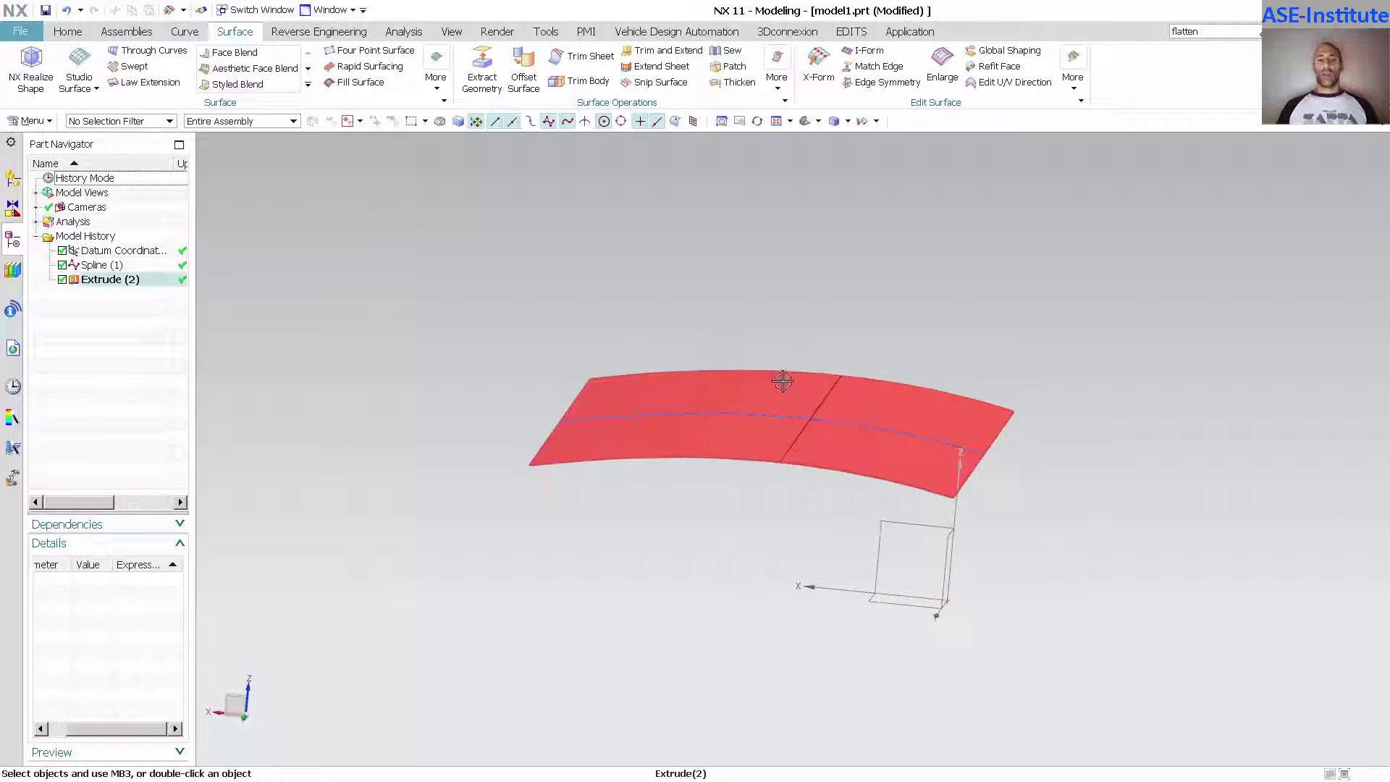
{"action": "middle_click_drag", "start_coordinate": [781, 379], "coordinate": [937, 515]}
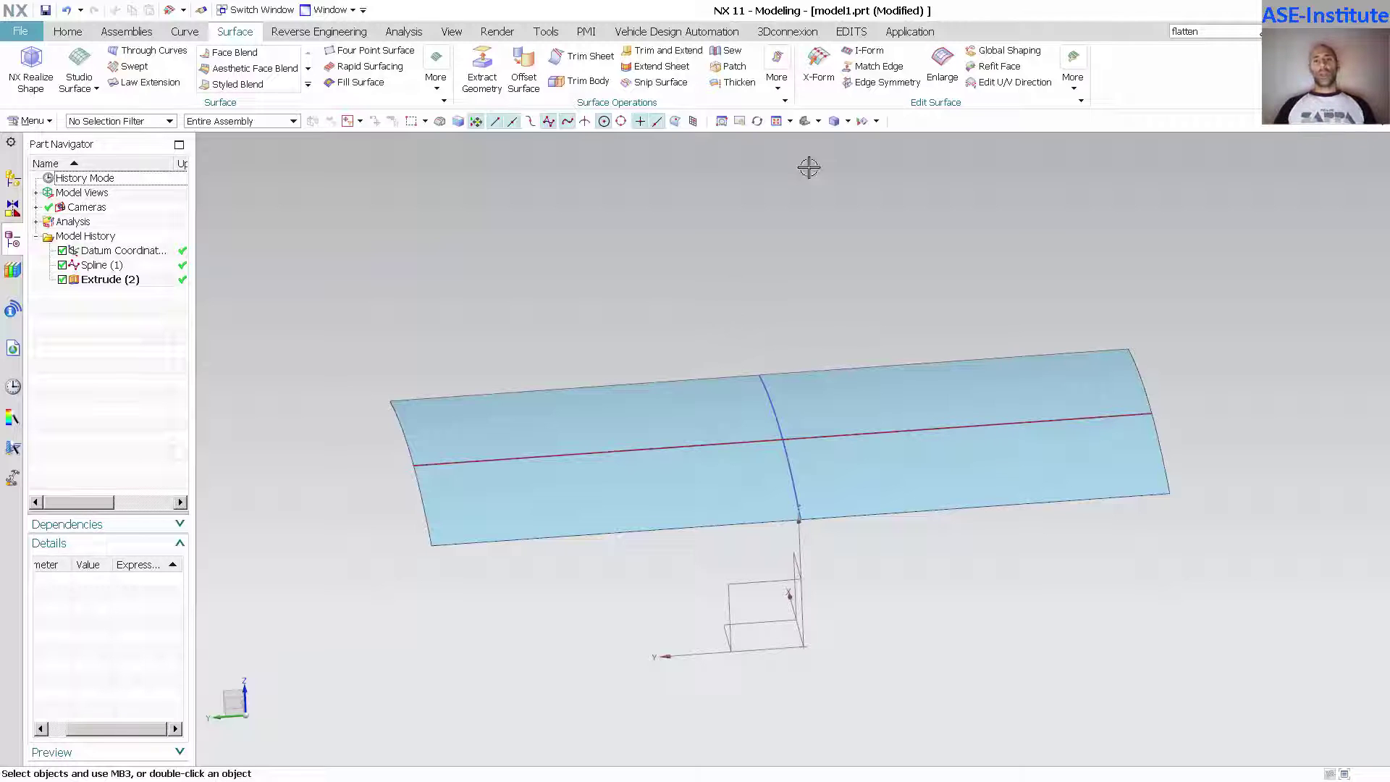
Start X-Form and select the extruded sheet as the surface to edit.
{"action": "left_click", "coordinate": [818, 68]}
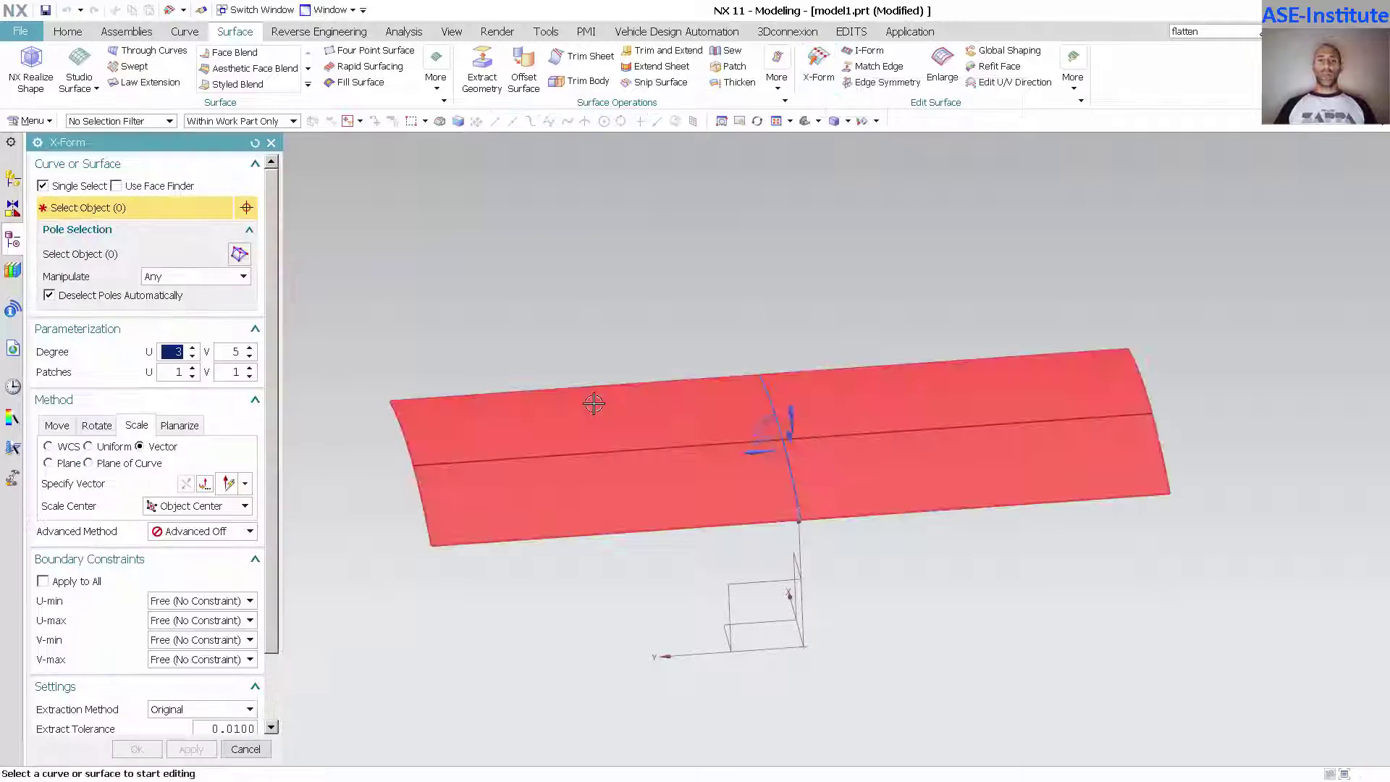
{"action": "left_click", "coordinate": [596, 409]}
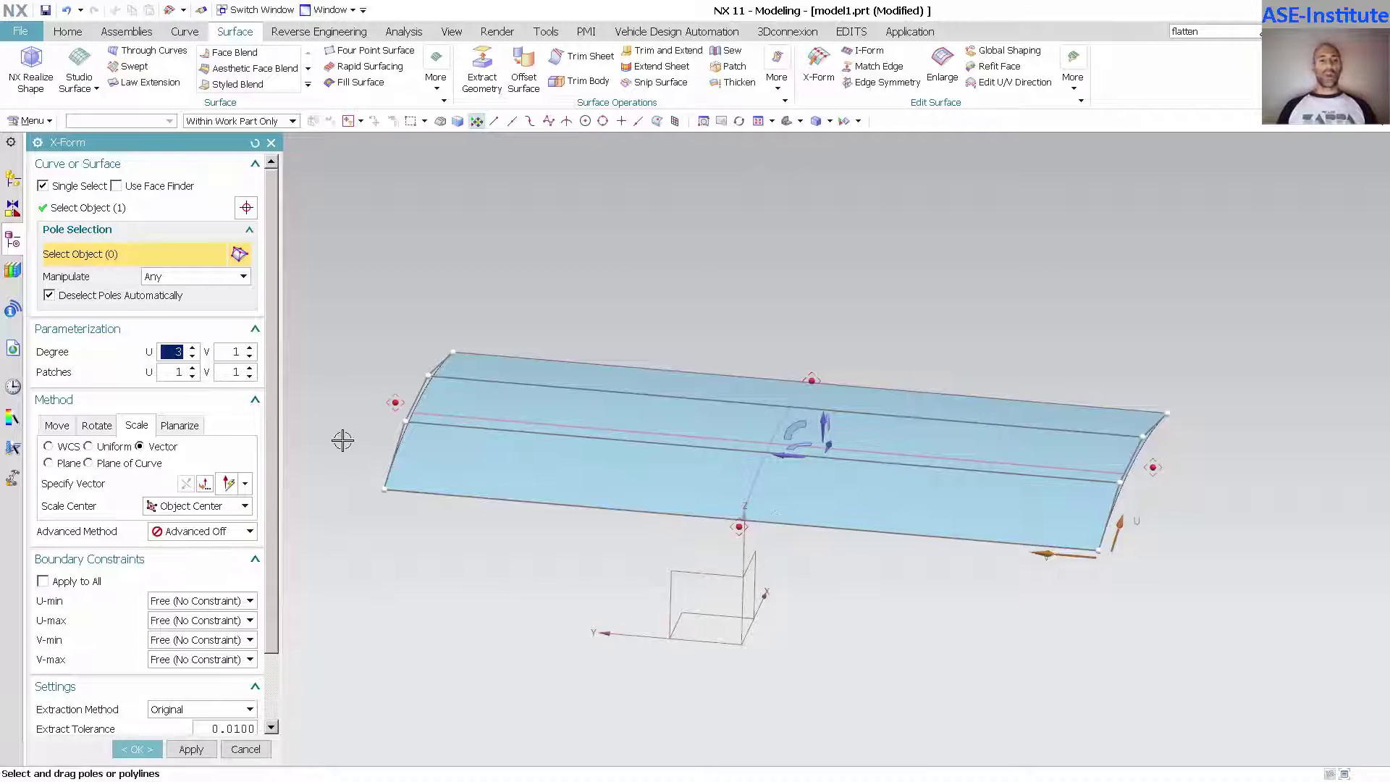
{"action": "middle_click_drag", "start_coordinate": [343, 440], "coordinate": [786, 292]}
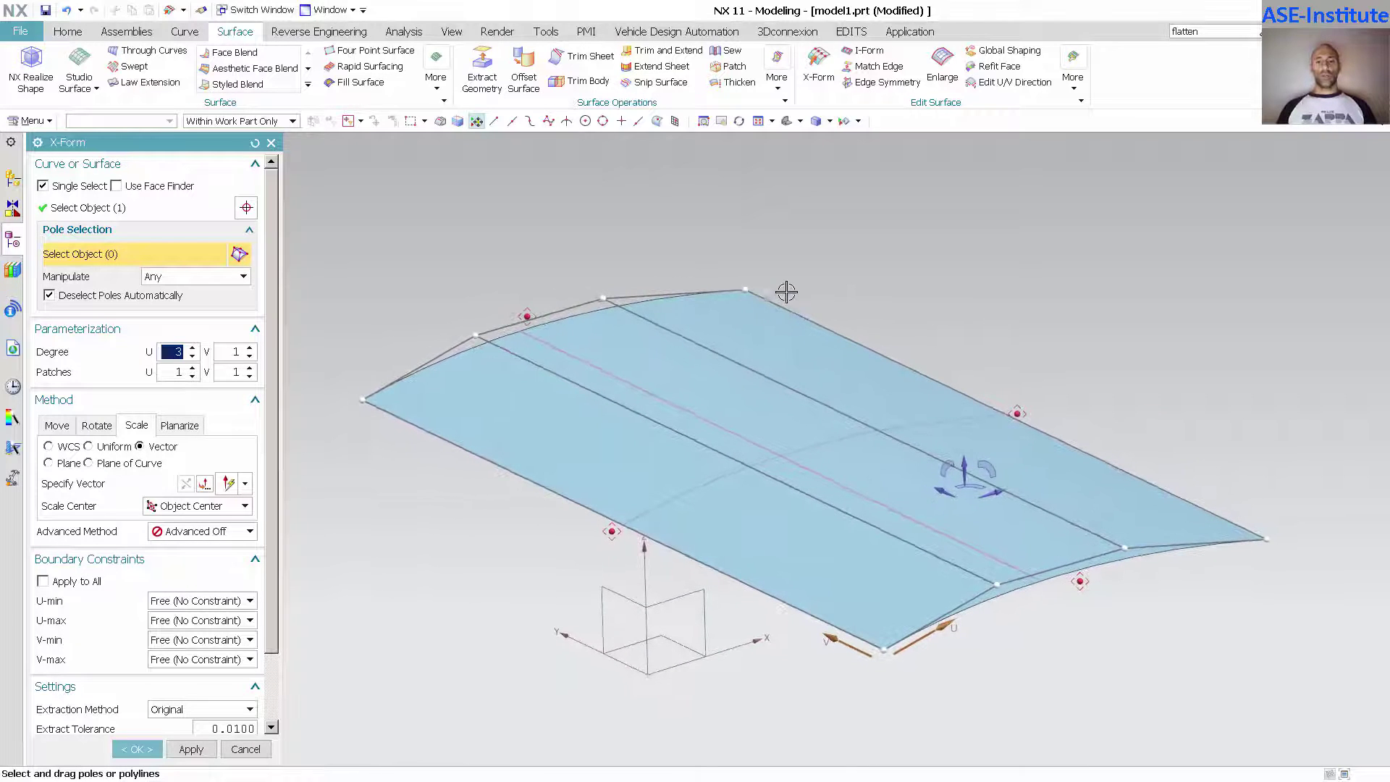
{"action": "middle_click_drag", "start_coordinate": [354, 403], "coordinate": [345, 459]}
{"action": "middle_click_drag", "start_coordinate": [257, 400], "coordinate": [431, 394]}
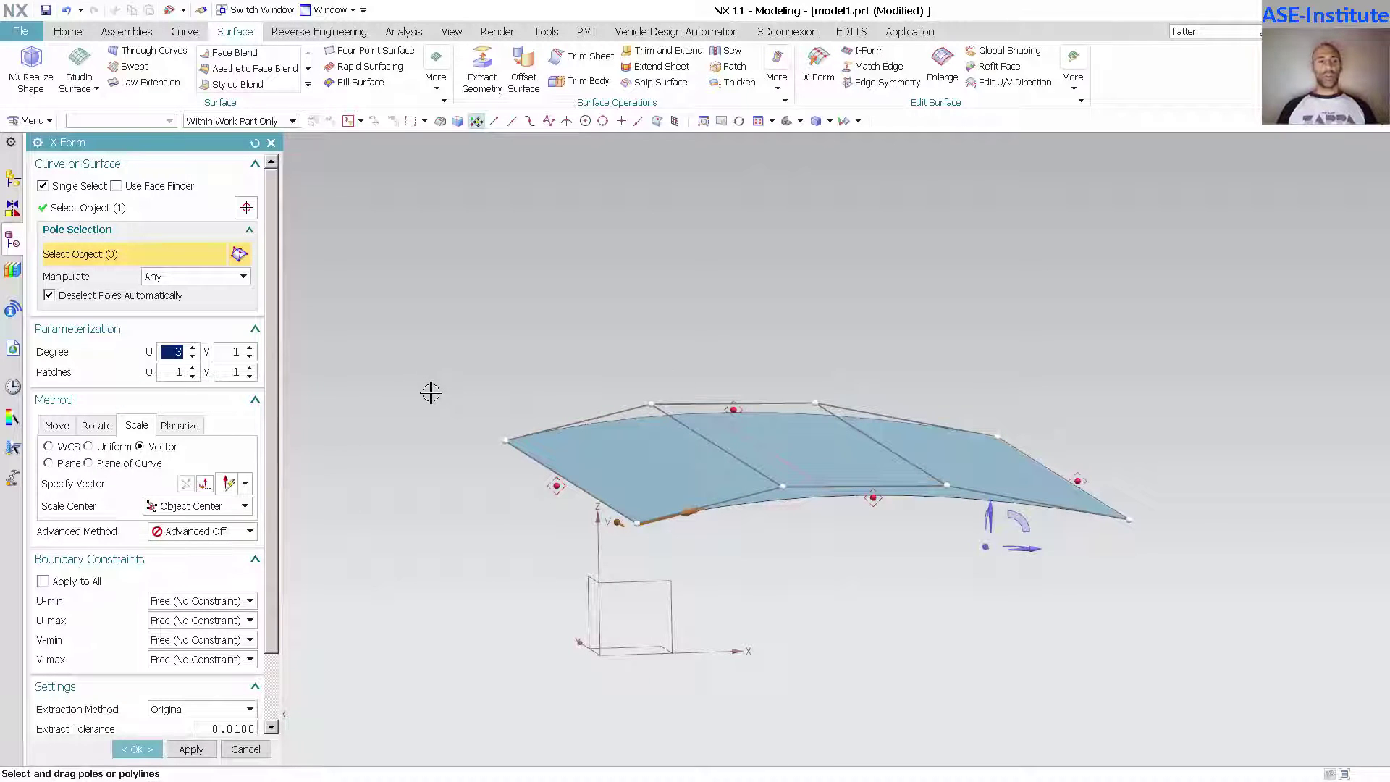
Try U degrees of 2 and 4 on the sheet and return the U degree to 3.
{"action": "left_click", "coordinate": [194, 356]}
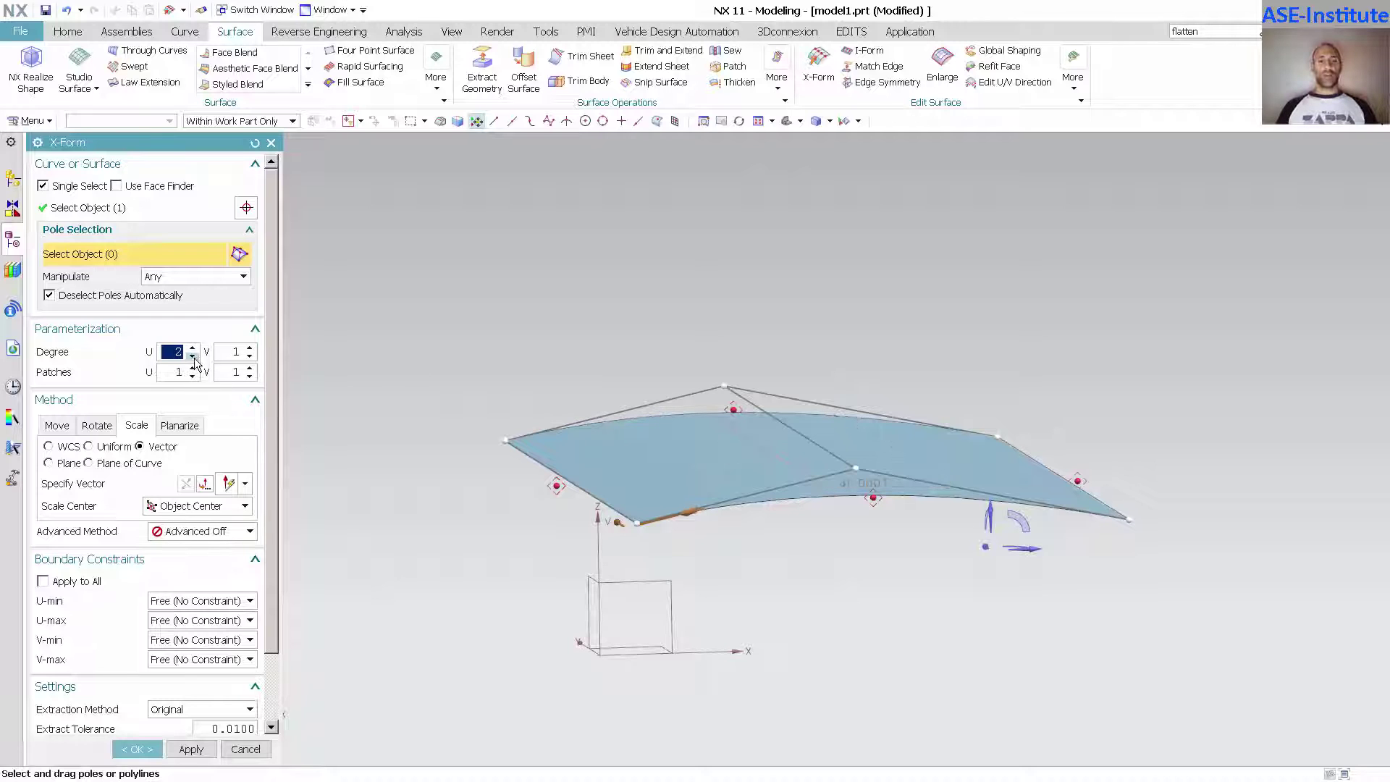
{"action": "middle_click_drag", "start_coordinate": [347, 381], "coordinate": [275, 406]}
{"action": "left_click", "coordinate": [192, 348]}
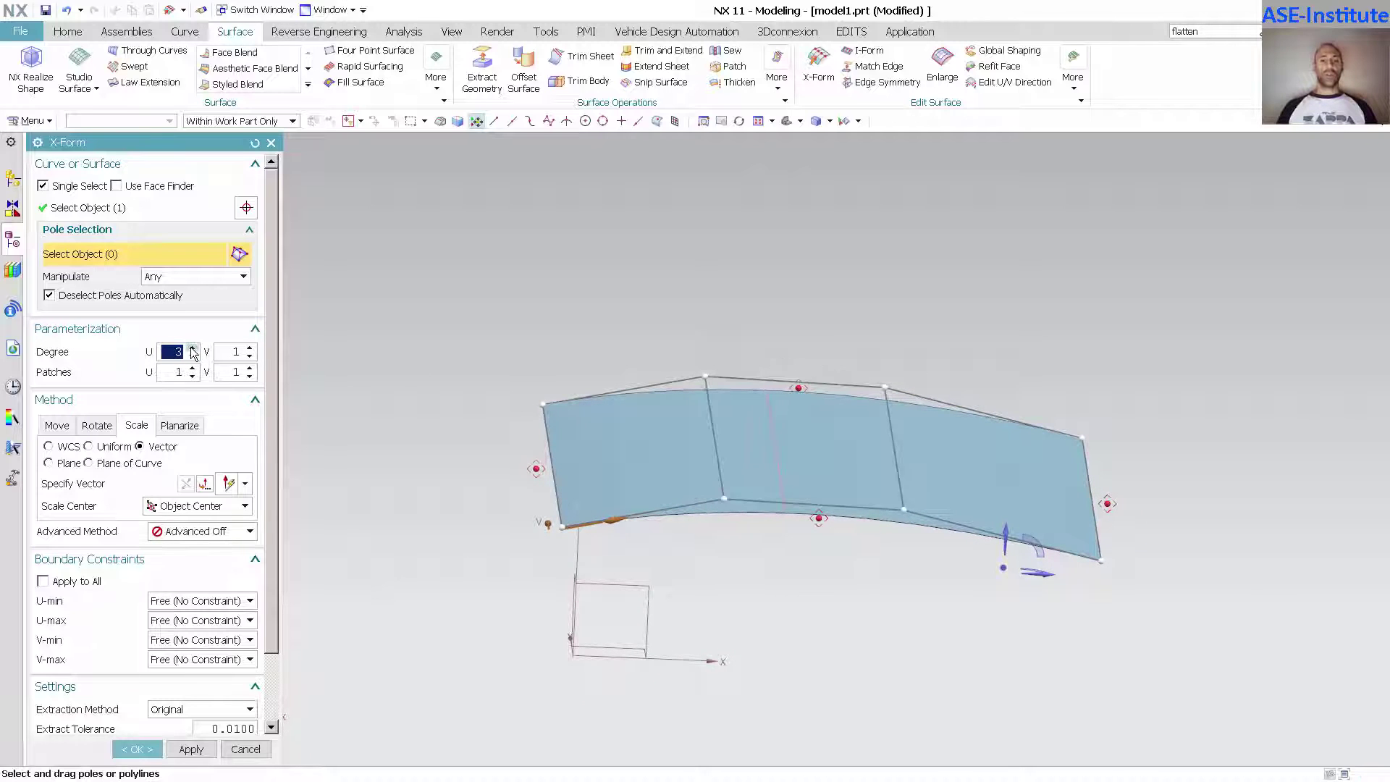
{"action": "left_click", "coordinate": [192, 348]}
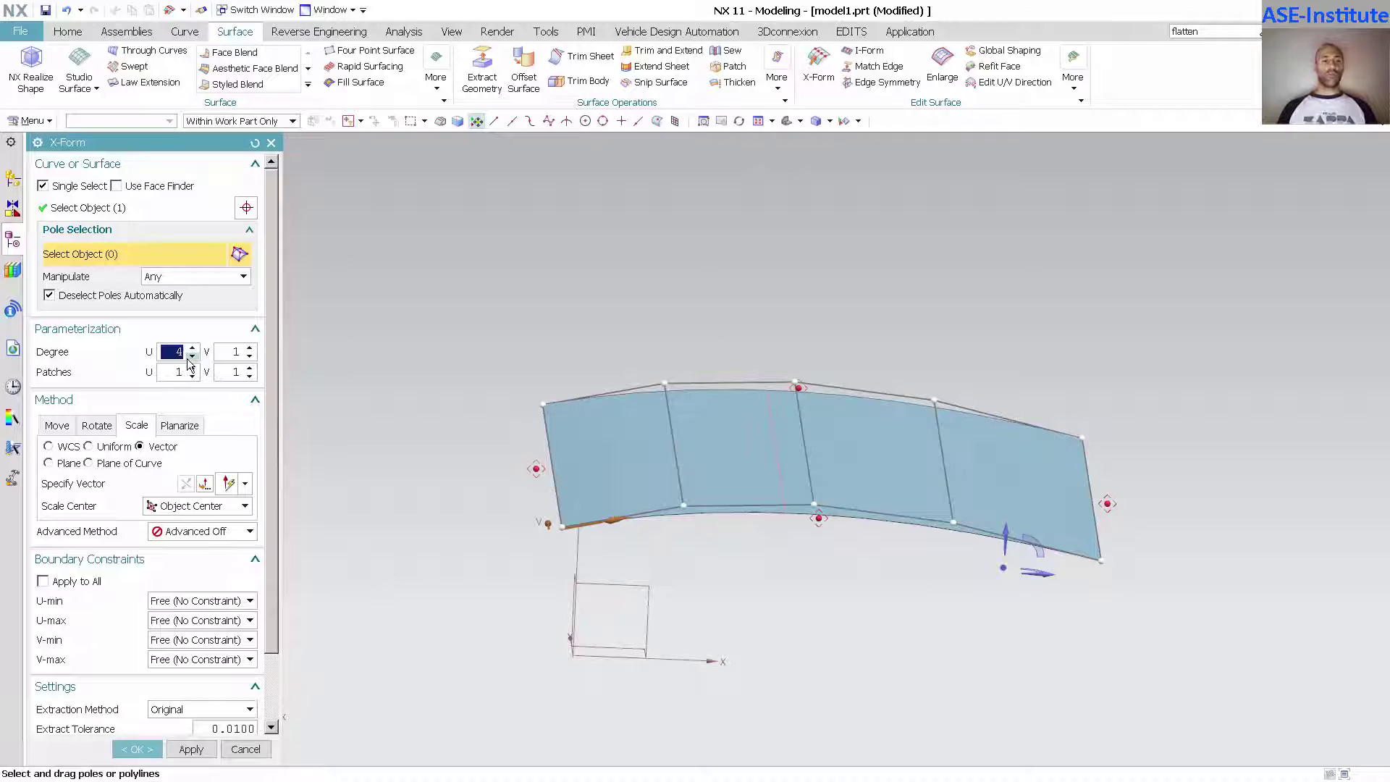
{"action": "left_click", "coordinate": [191, 356]}
{"action": "left_click", "coordinate": [191, 356]}
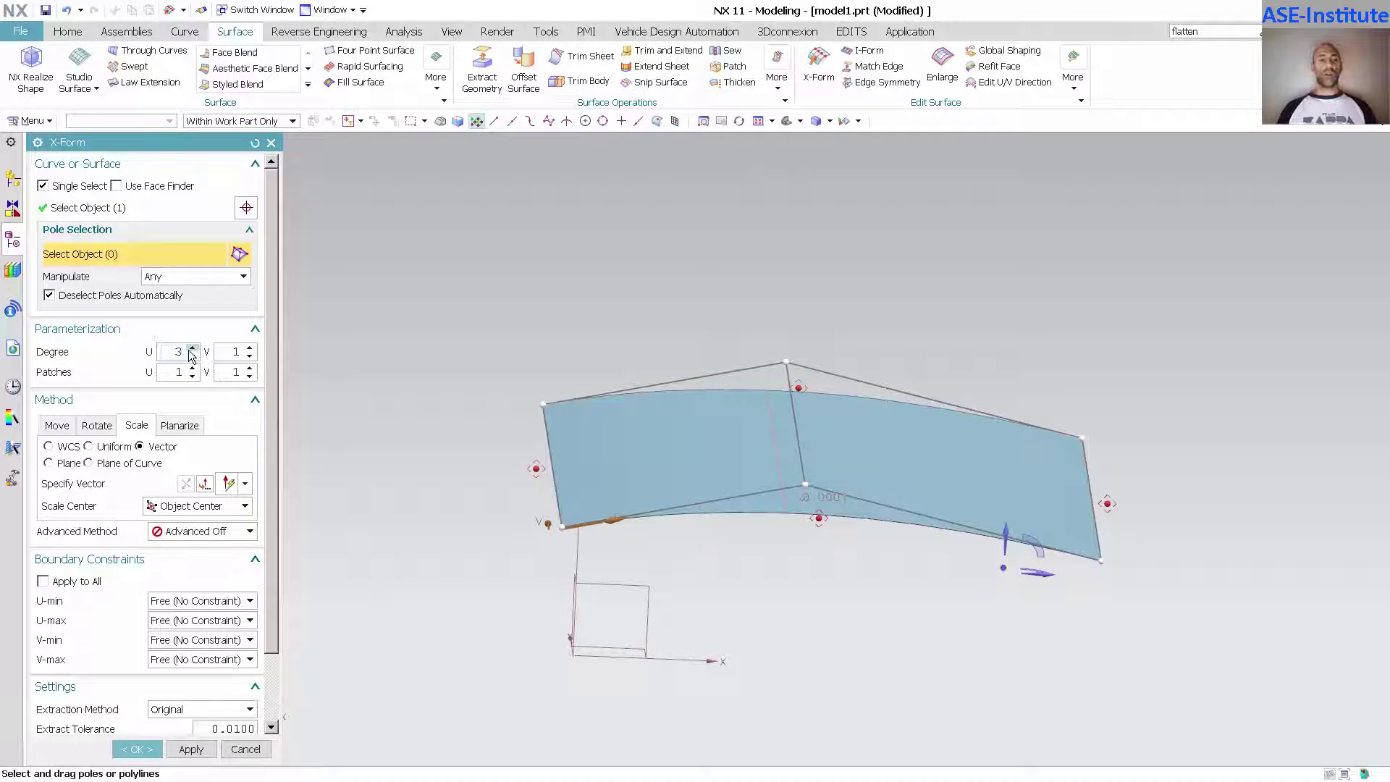
{"action": "left_click", "coordinate": [193, 349]}
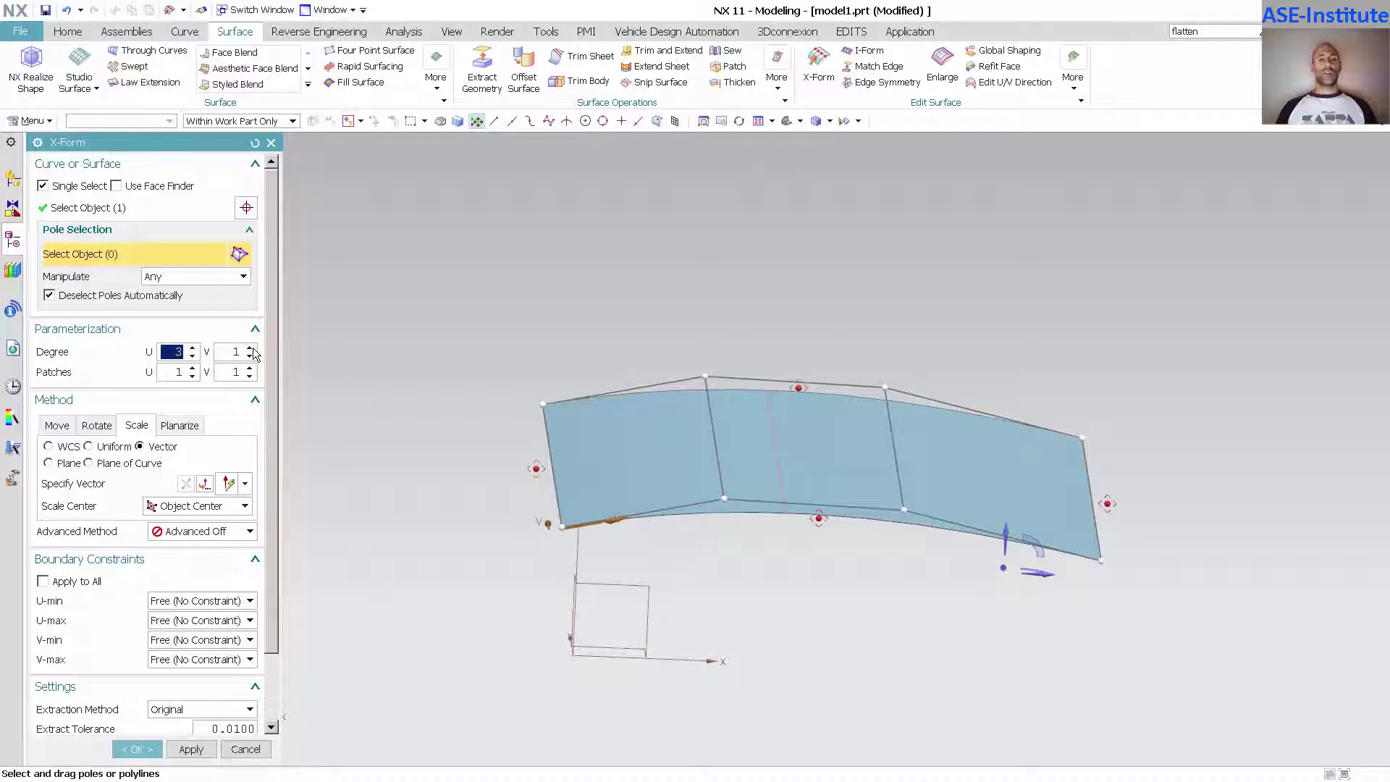
Set the V degree to 3 and move the pole rows at both short ends of the sheet downward with the Normal move method.
{"action": "left_click", "coordinate": [250, 348]}
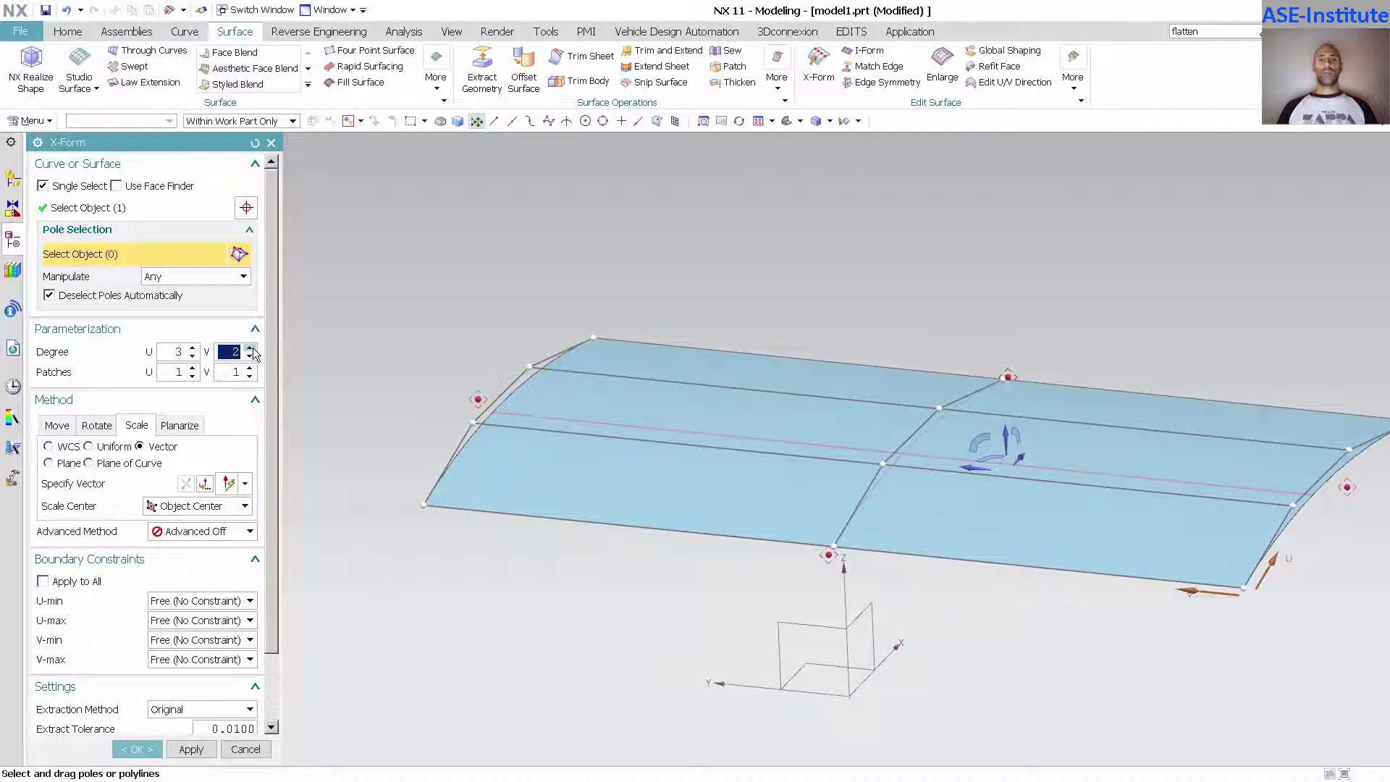
{"action": "left_click", "coordinate": [250, 348]}
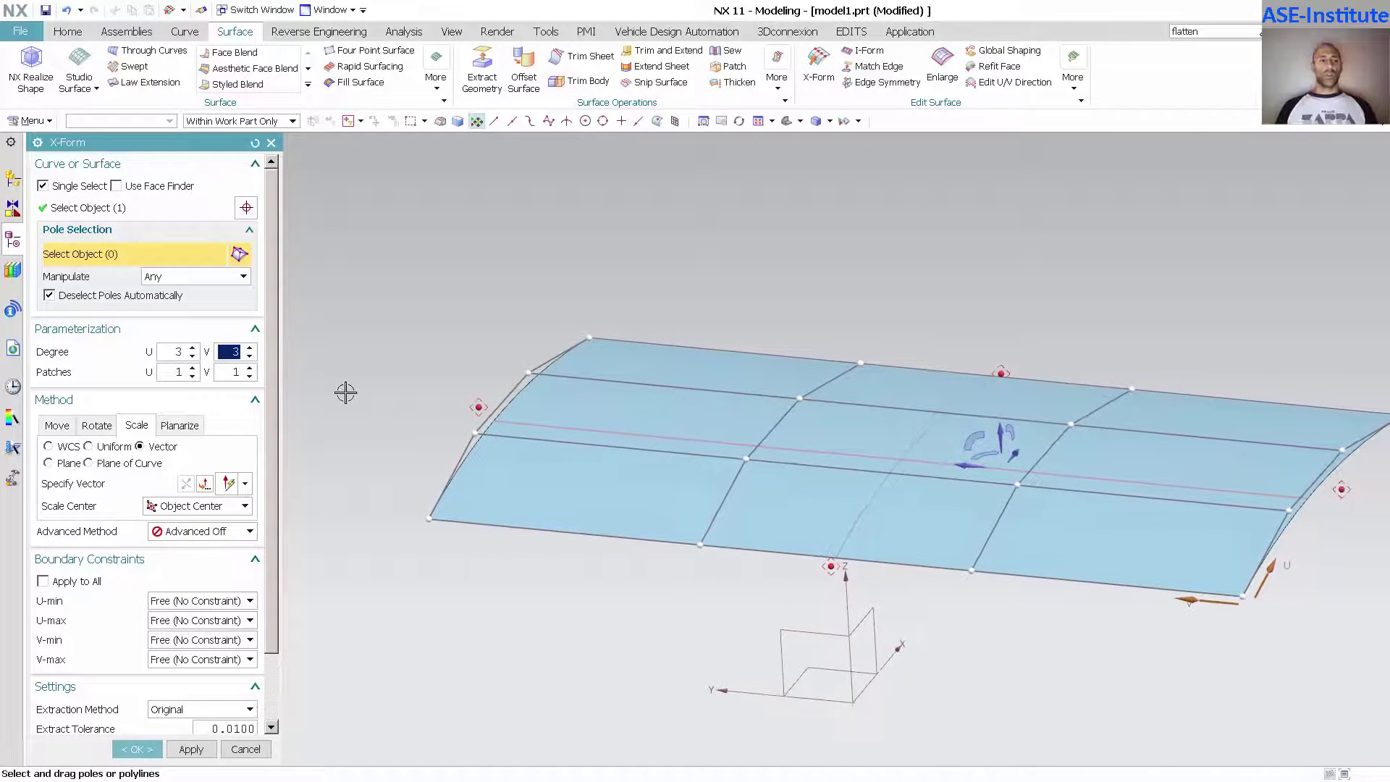
{"action": "left_click", "coordinate": [457, 468]}
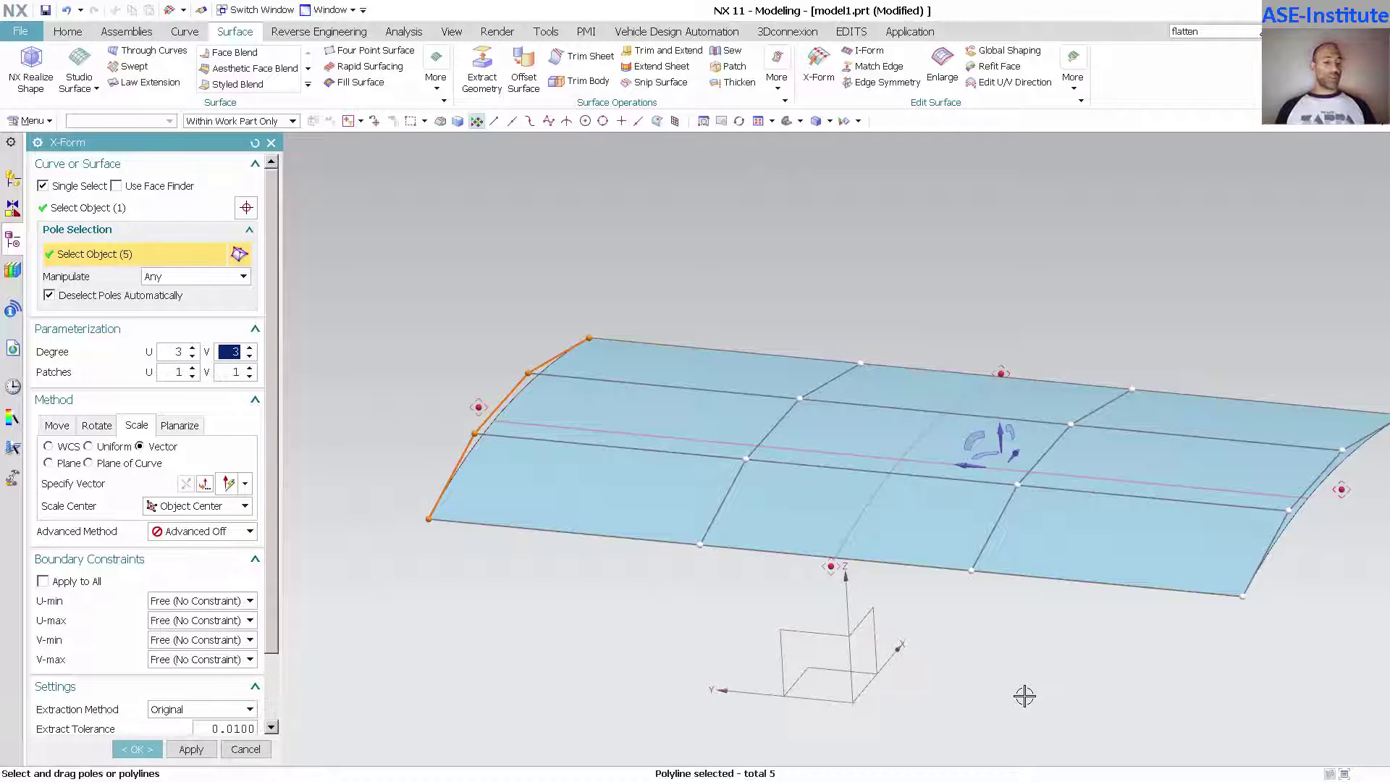
{"action": "left_click", "coordinate": [1259, 564]}
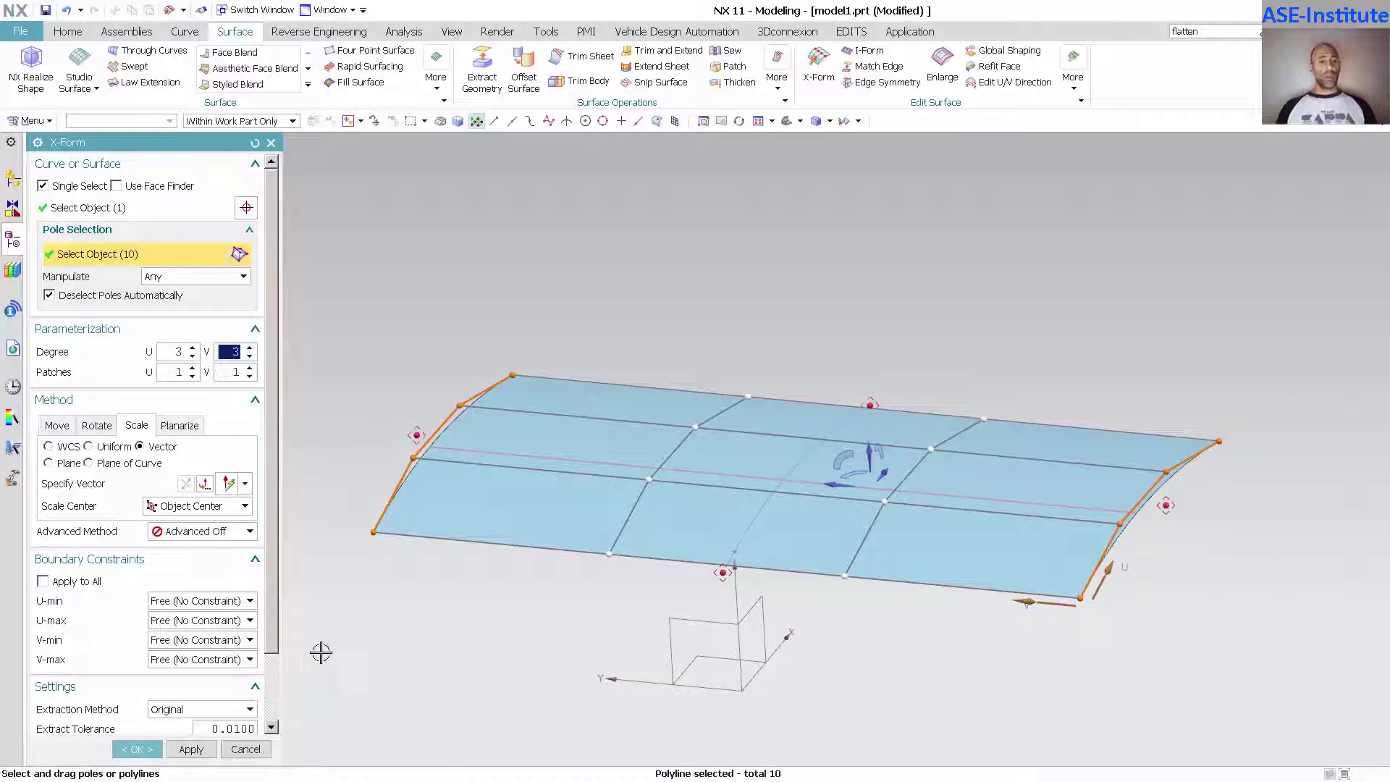
{"action": "left_click", "coordinate": [60, 428]}
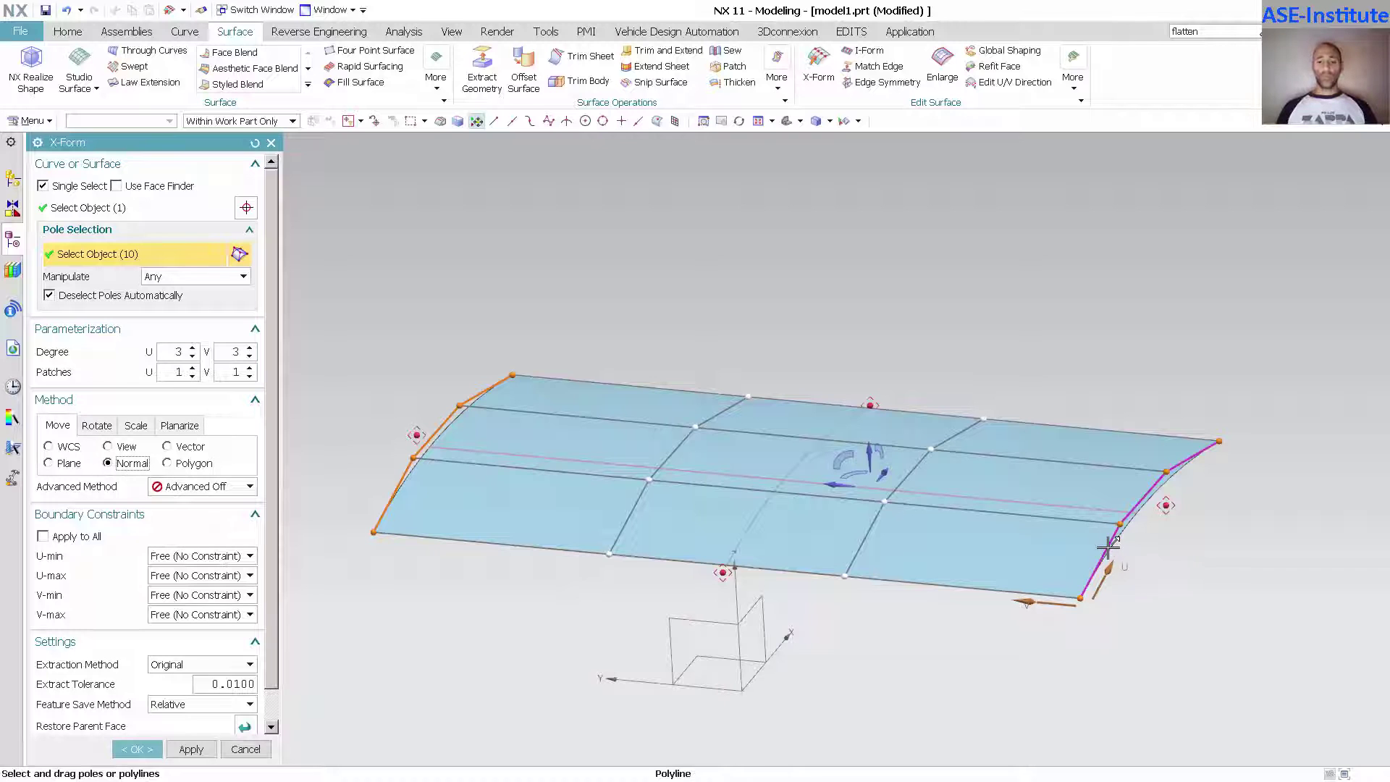
{"action": "left_click_drag", "start_coordinate": [1111, 548], "coordinate": [1116, 652]}
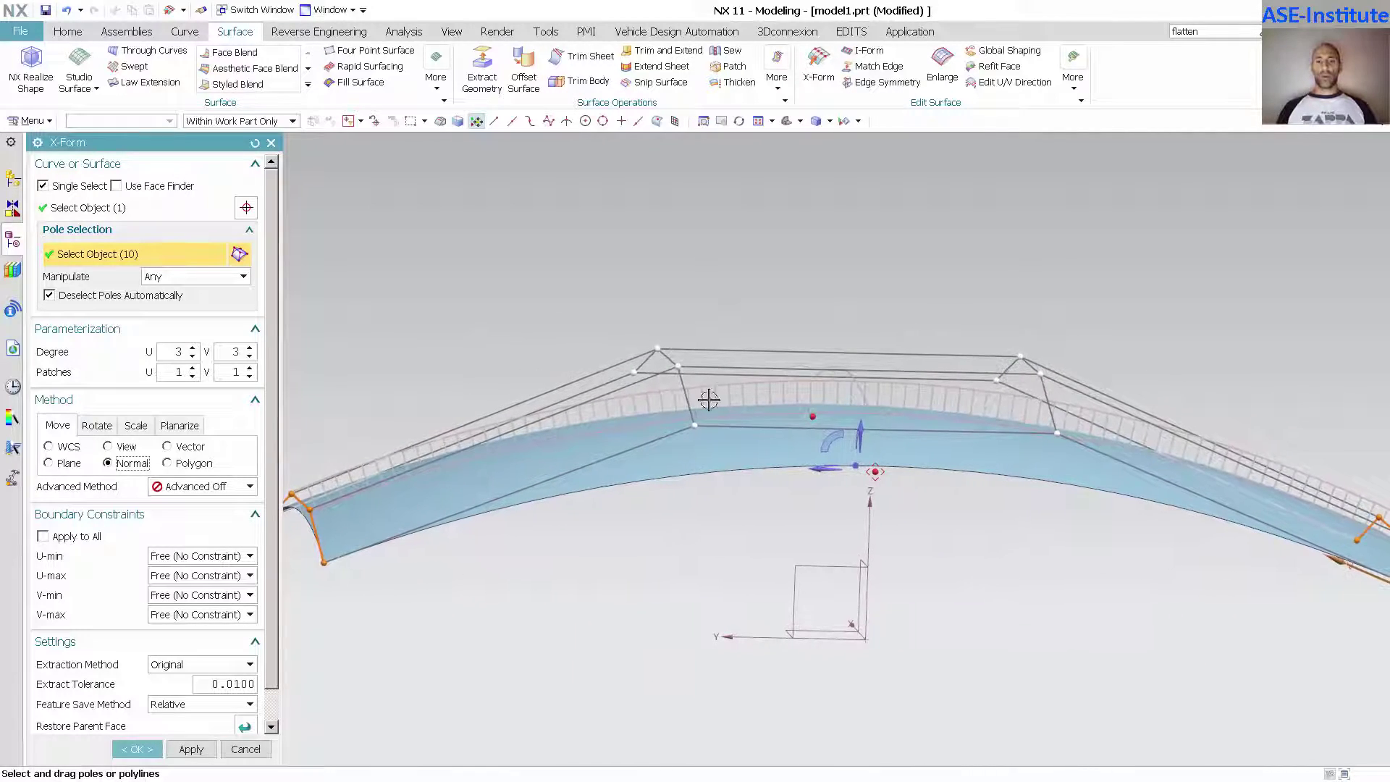
Try moving the pole row at only one short end farther down along the normal, and undo the move.
{"action": "middle_click_drag", "start_coordinate": [883, 423], "coordinate": [1263, 563]}
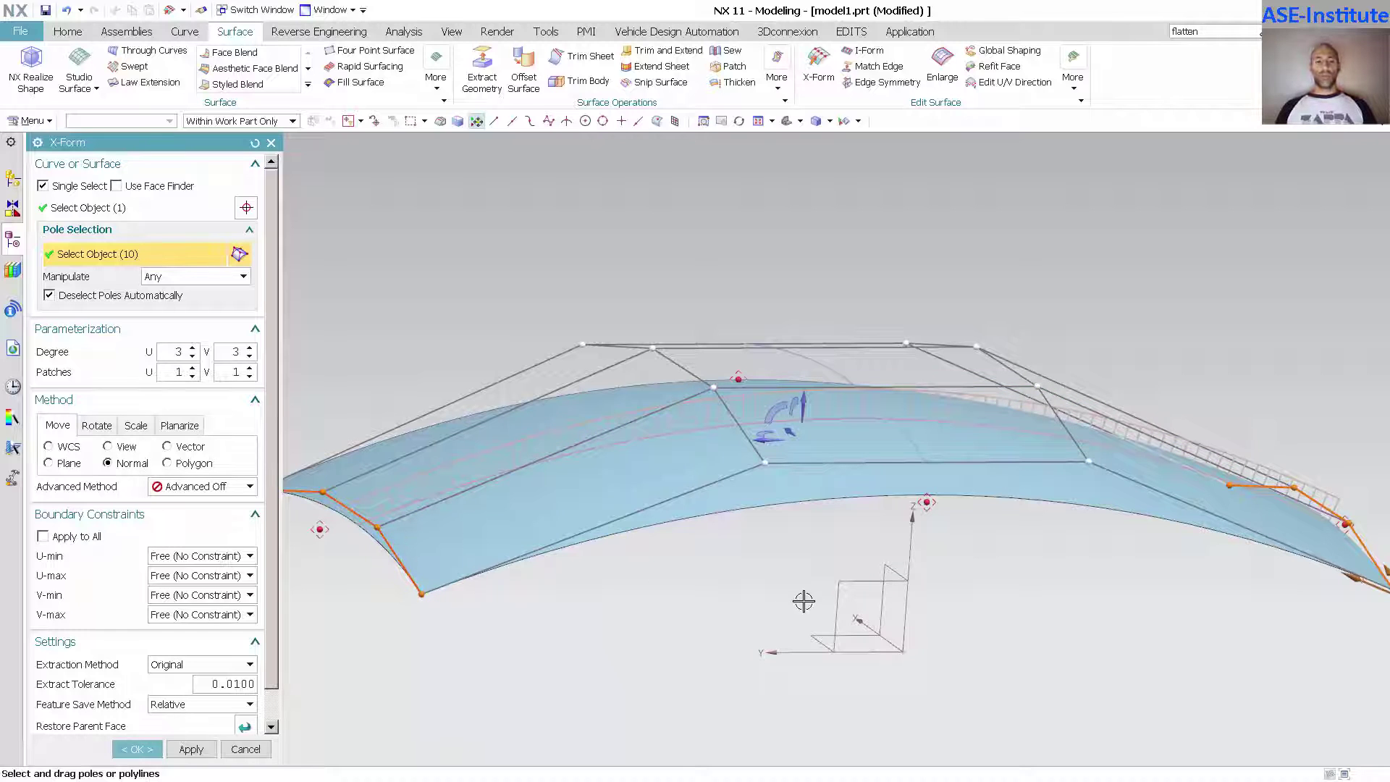
{"action": "left_click", "coordinate": [404, 562], "text": "shift"}
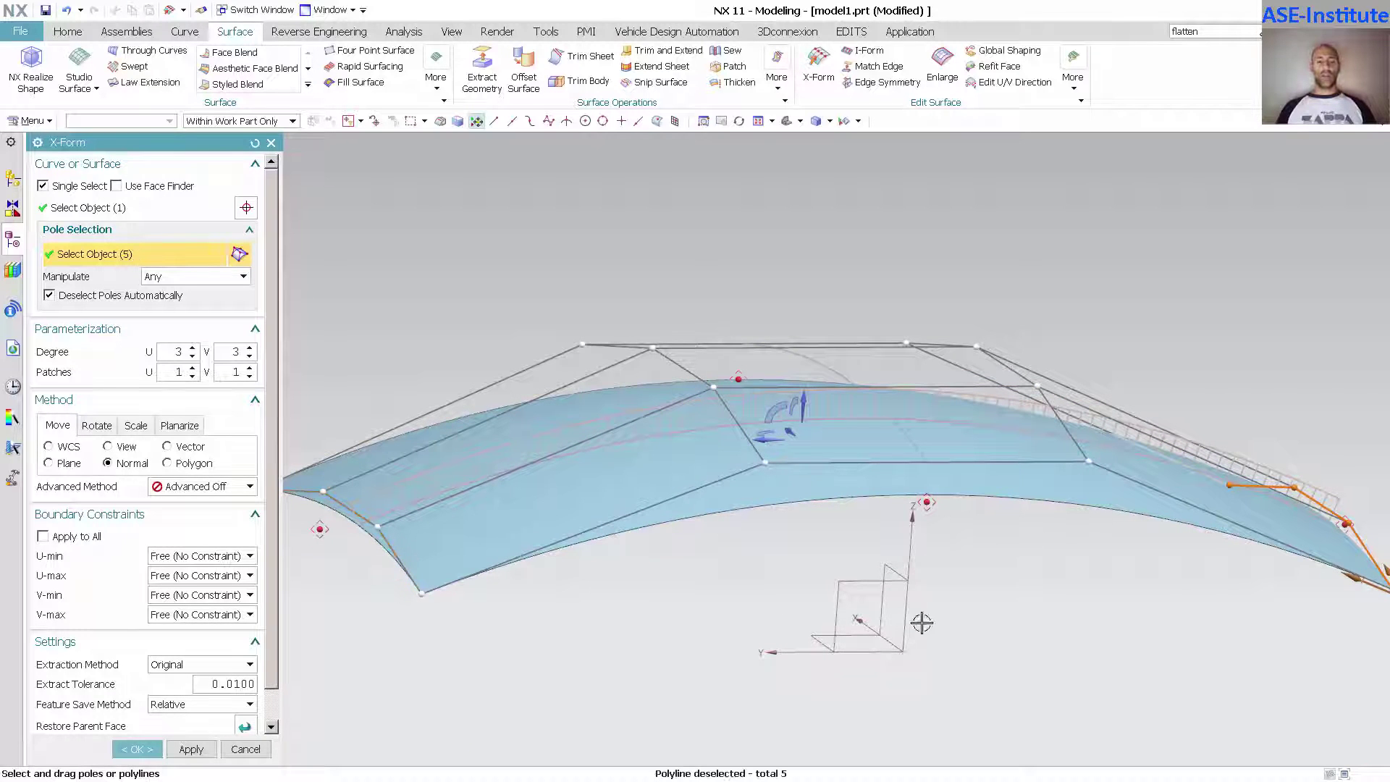
{"action": "middle_click_drag", "start_coordinate": [1260, 556], "coordinate": [1288, 544]}
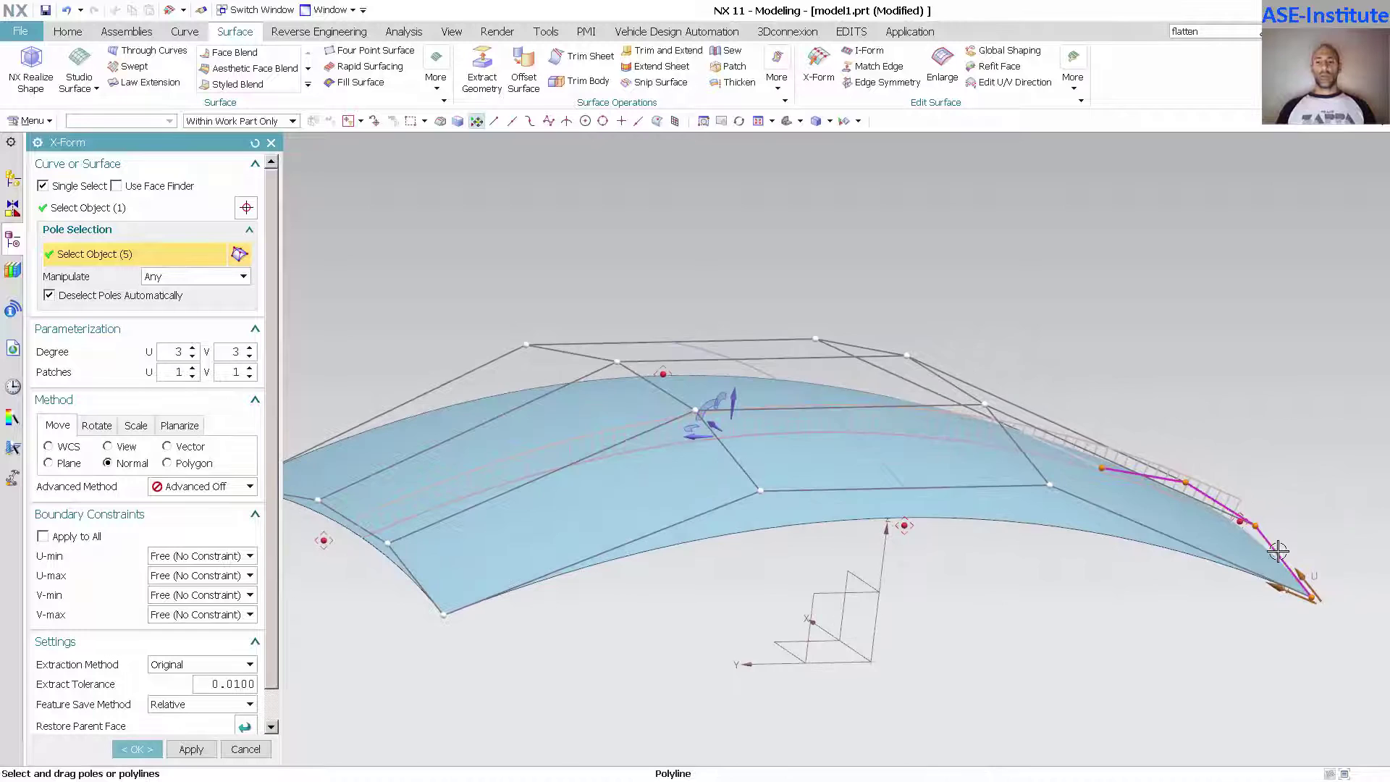
{"action": "left_click_drag", "start_coordinate": [1278, 552], "coordinate": [1275, 587]}
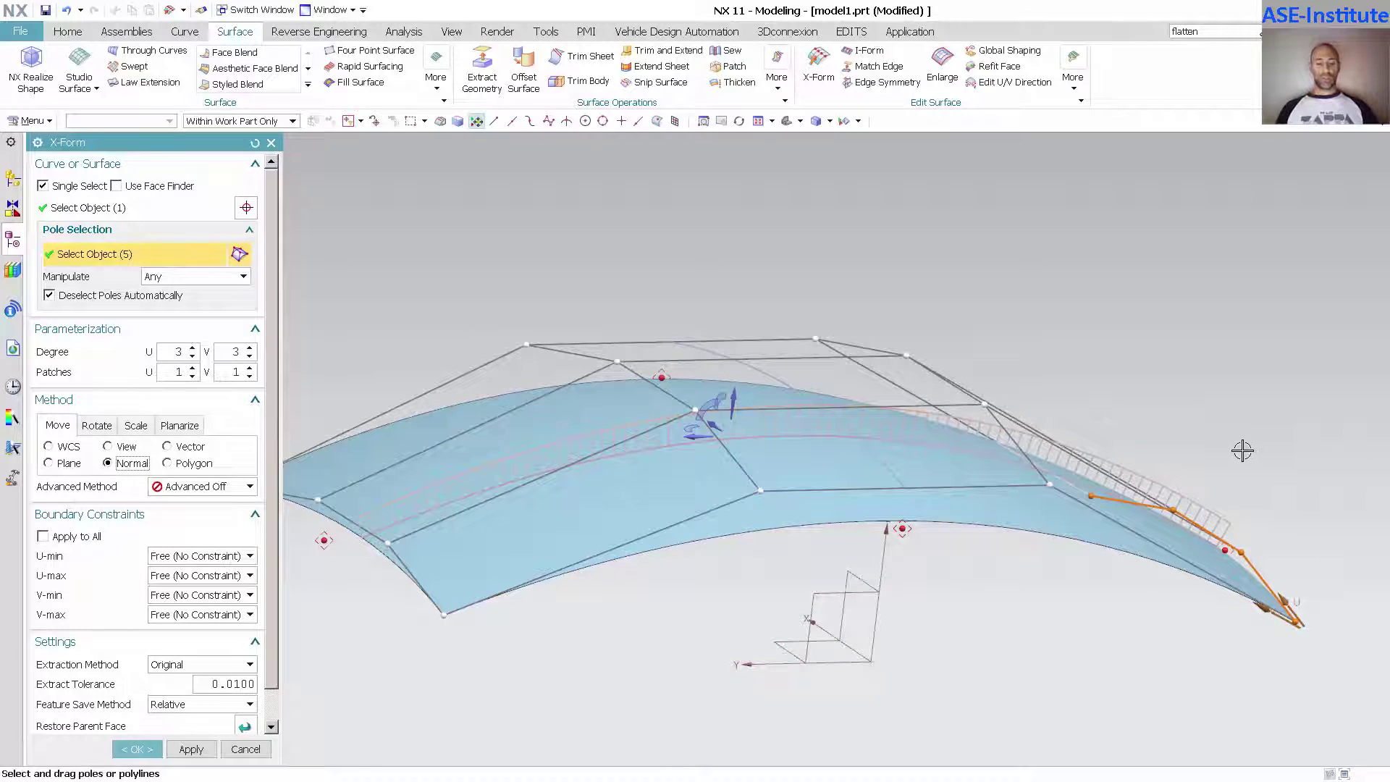
{"action": "key", "text": "ctrl+z"}
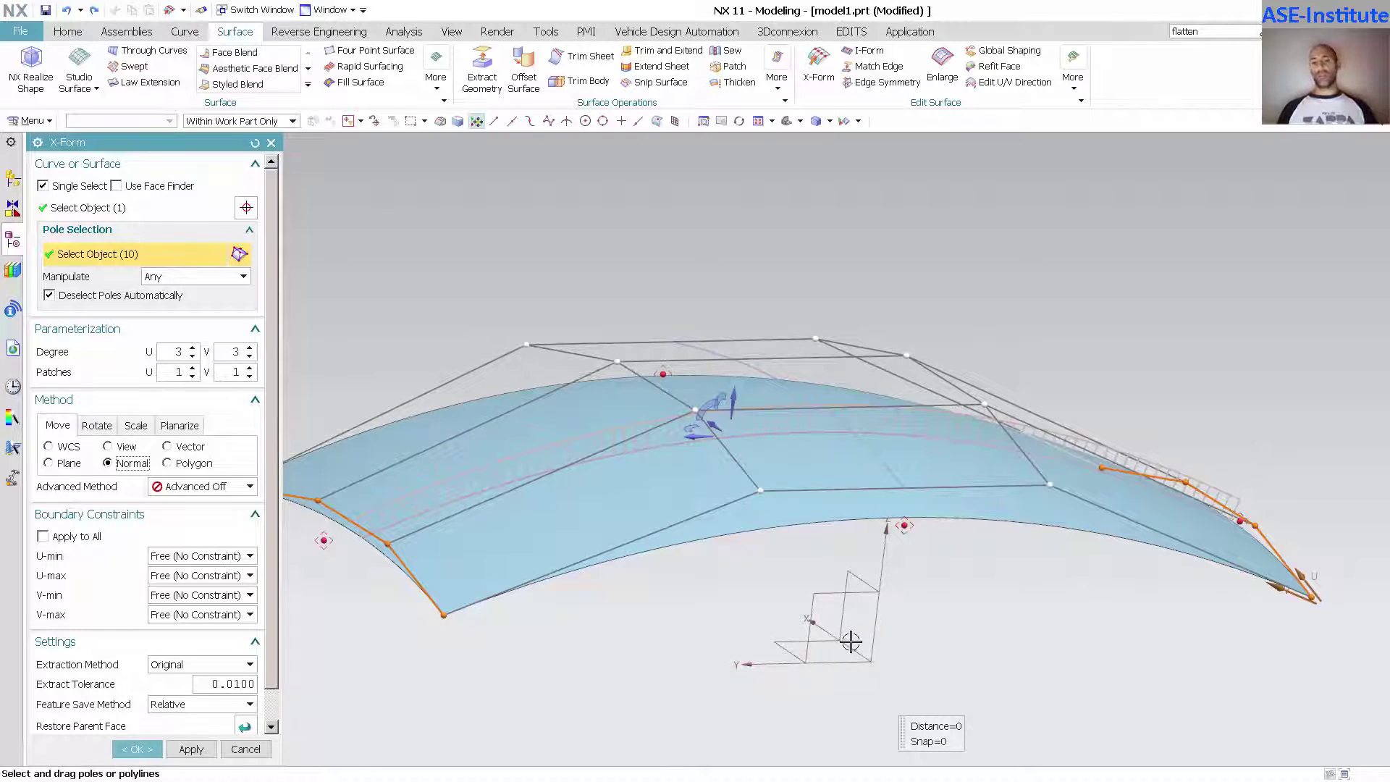
Select the two inner pole rows that run across the sheet instead of the end rows.
{"action": "middle_click_drag", "start_coordinate": [850, 642], "coordinate": [837, 635]}
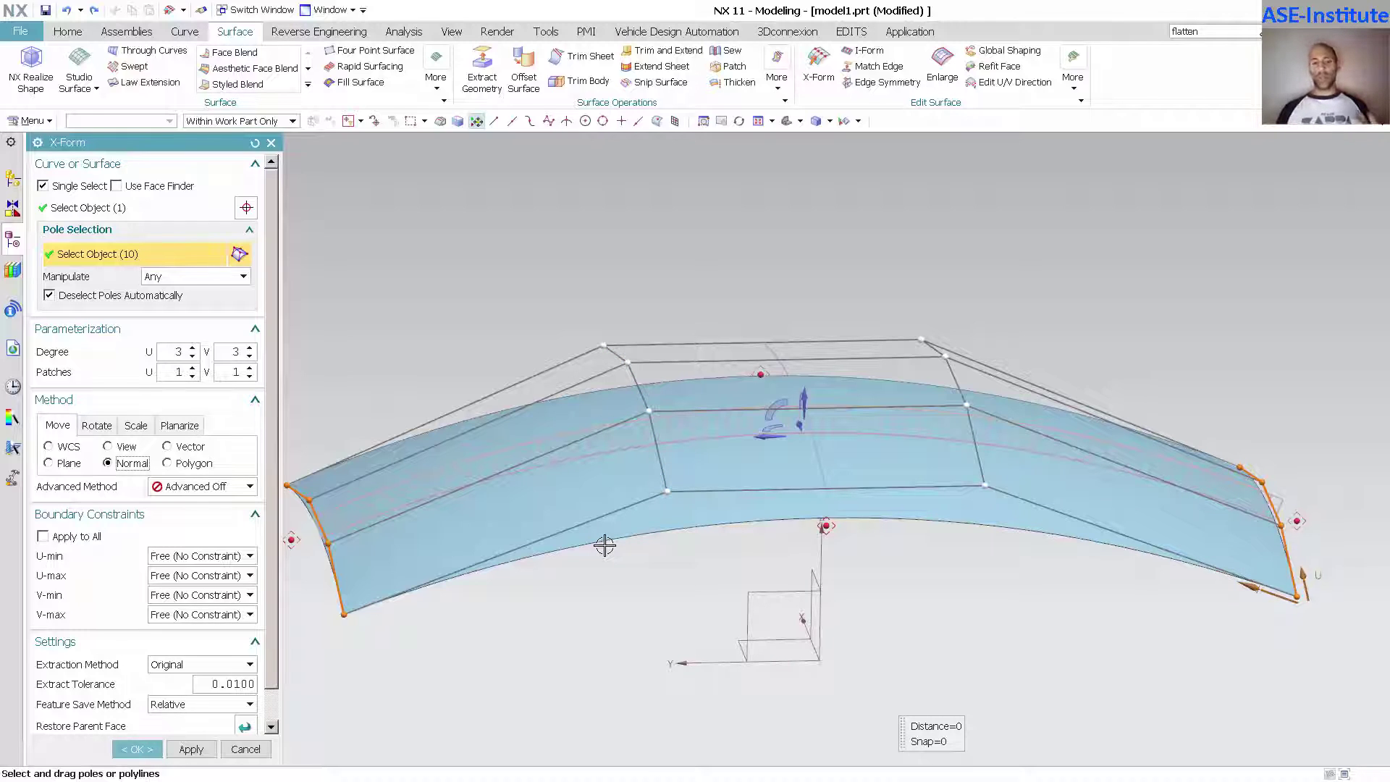
{"action": "left_click", "coordinate": [660, 464]}
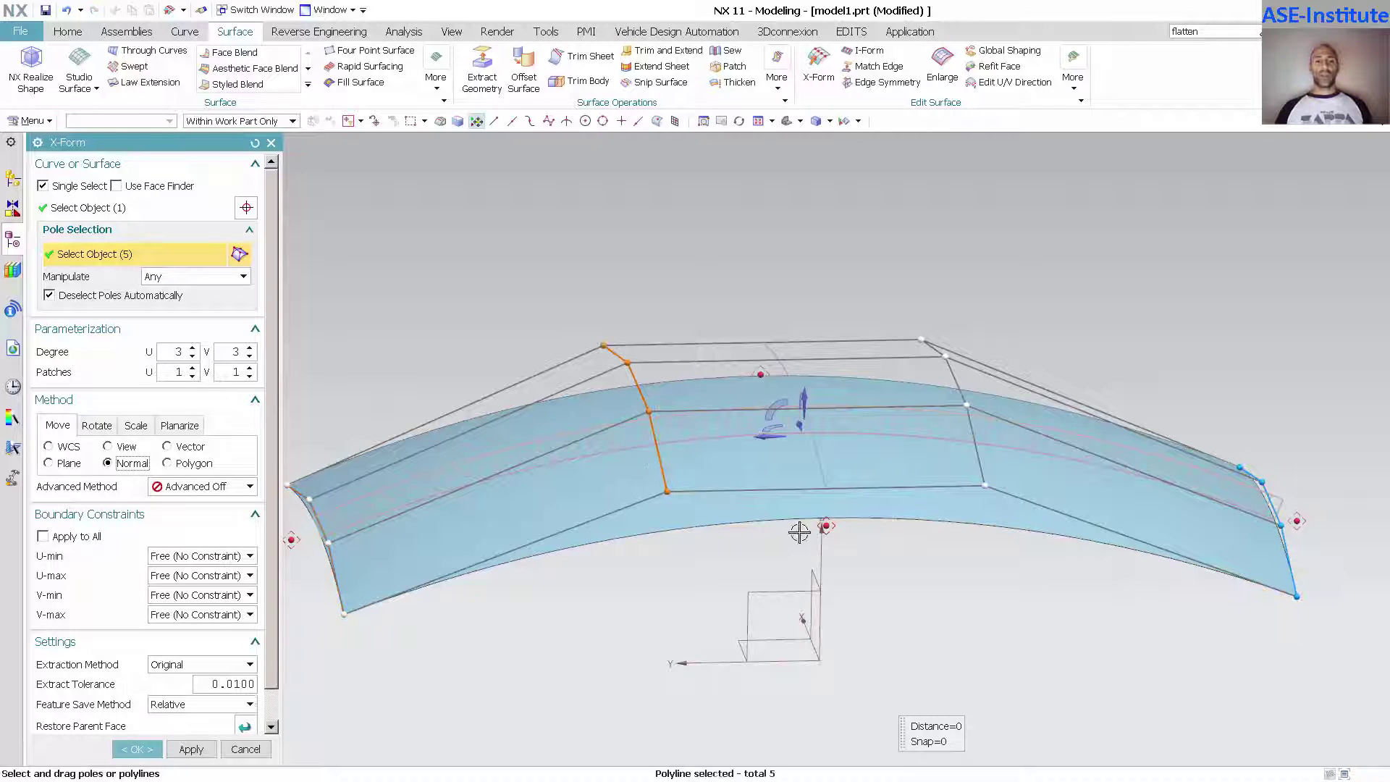
{"action": "left_click", "coordinate": [989, 462]}
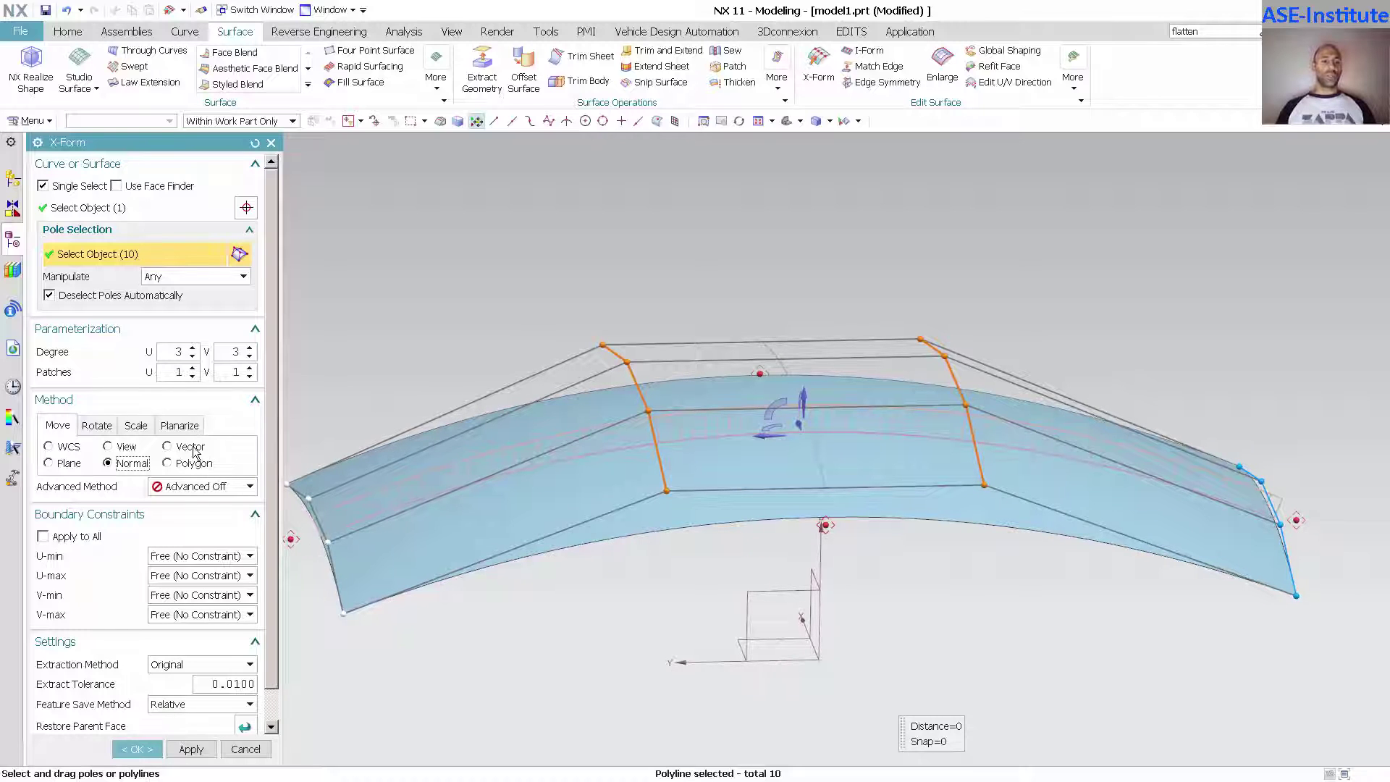
Try moving both inner pole rows with the Vector method along the datum Y axis, and undo the move.
{"action": "left_click", "coordinate": [168, 447]}
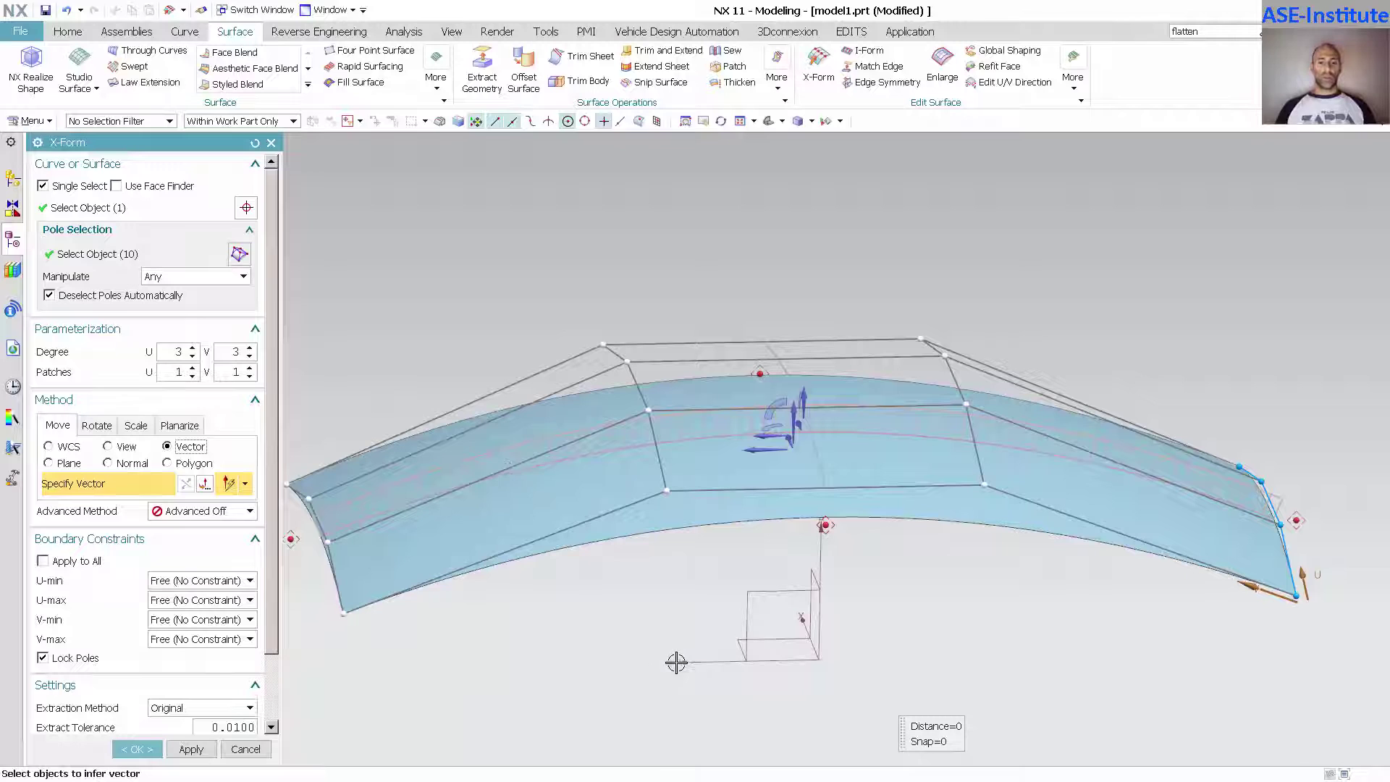
{"action": "left_click", "coordinate": [706, 661]}
{"action": "left_click", "coordinate": [145, 254]}
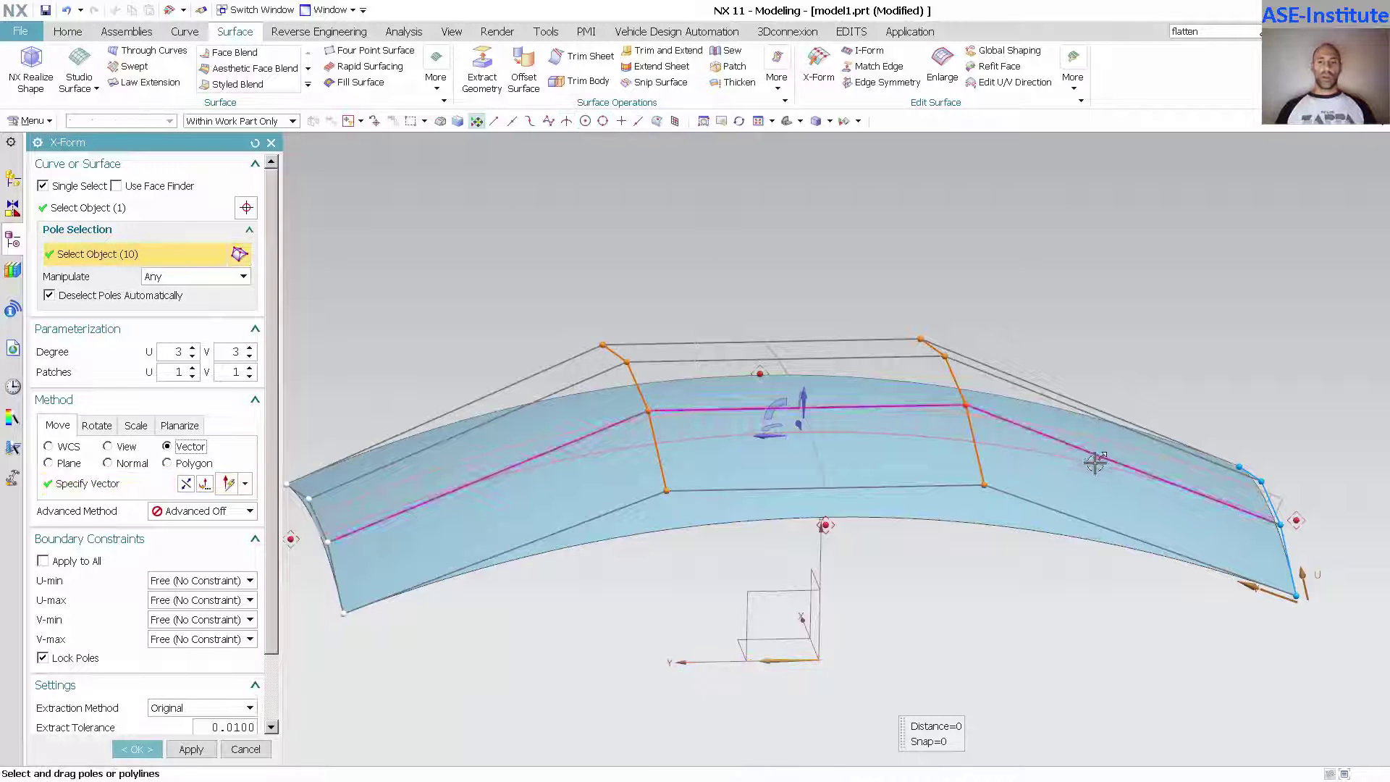
{"action": "left_click_drag", "start_coordinate": [978, 461], "coordinate": [1108, 473]}
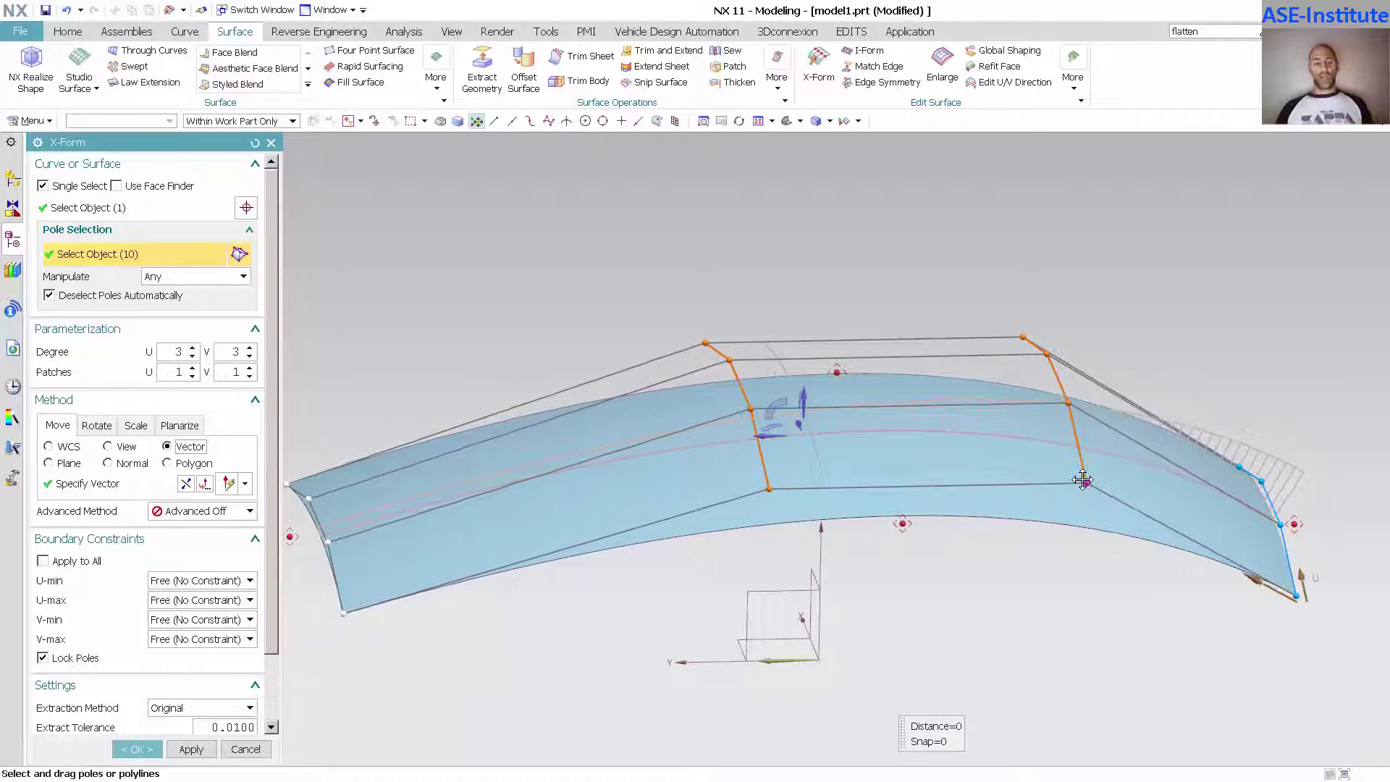
{"action": "key", "text": "ctrl+z"}
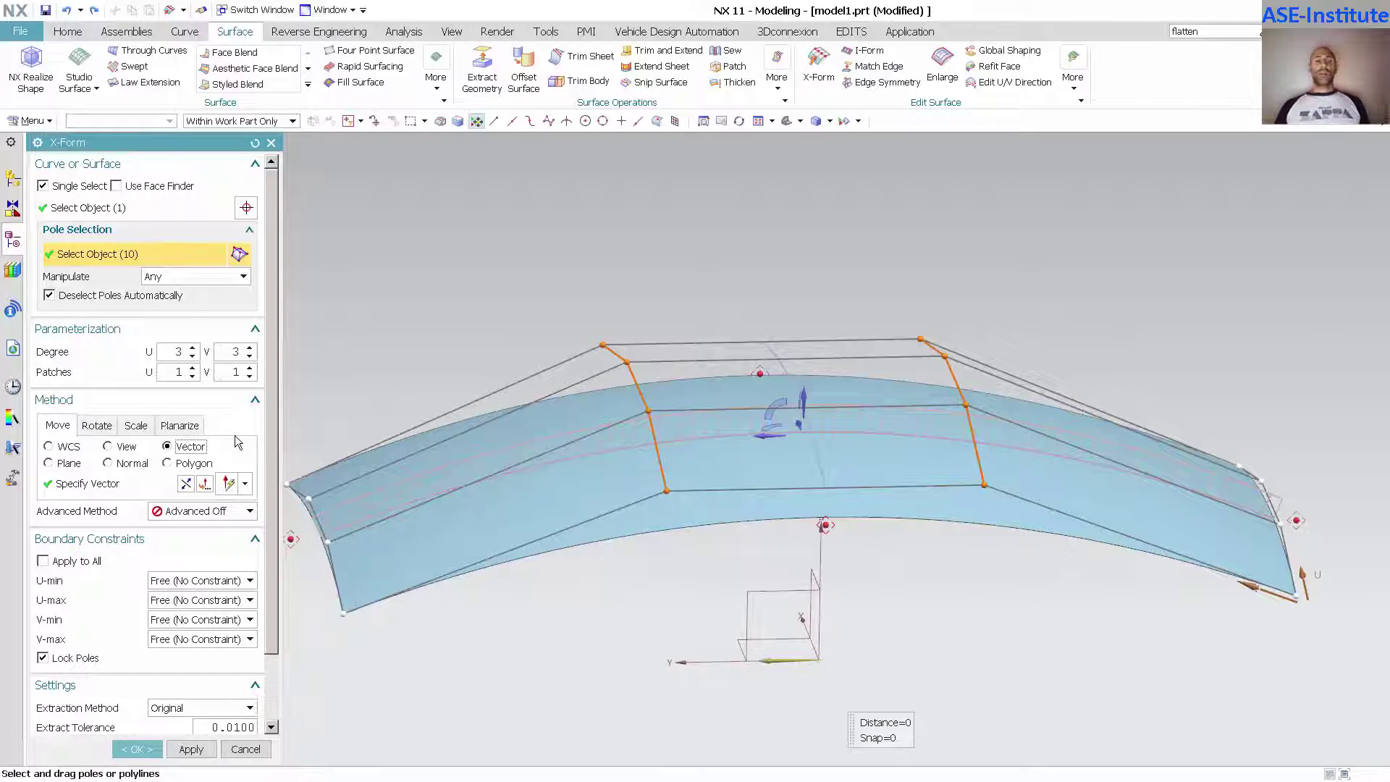
Scale the two inner pole rows apart along the datum Y axis with the Vector scale method about the object center.
{"action": "left_click", "coordinate": [138, 430]}
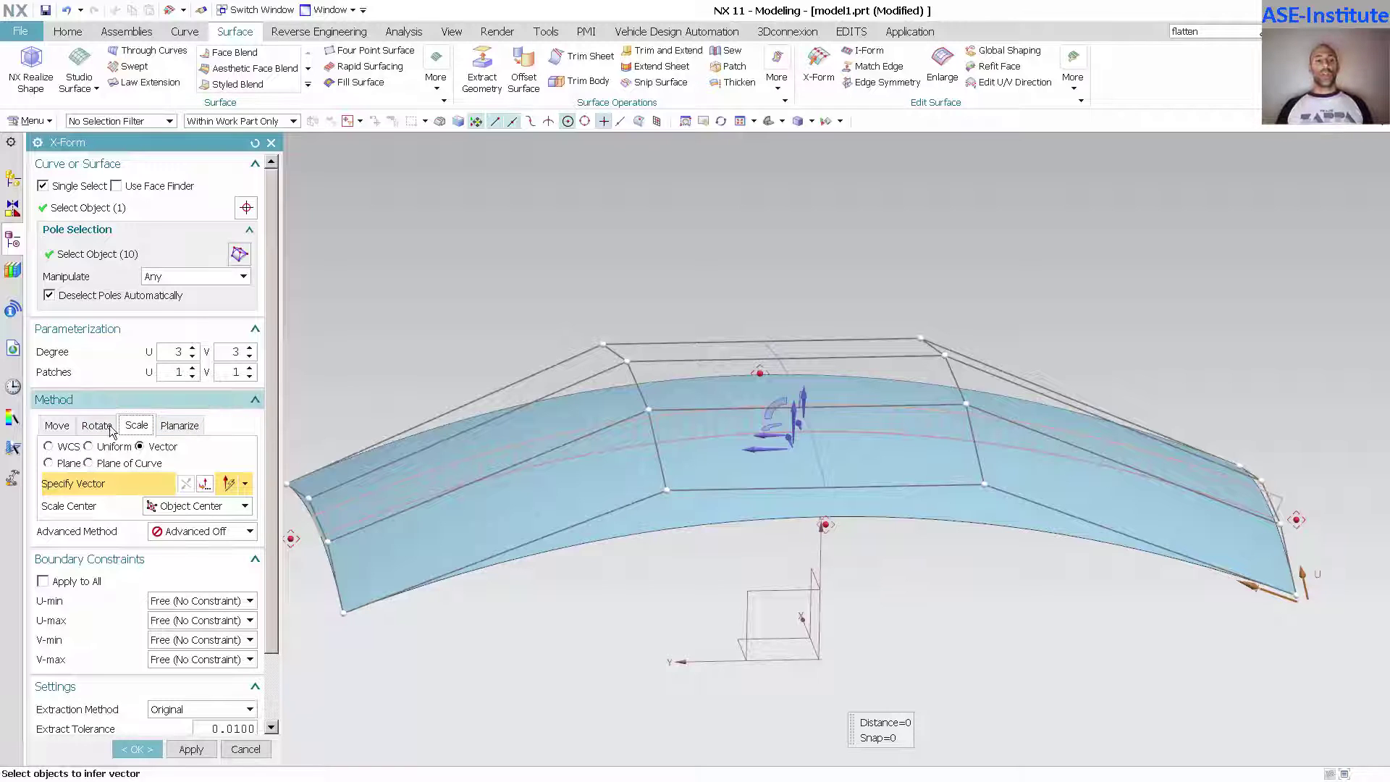
{"action": "left_click", "coordinate": [696, 661]}
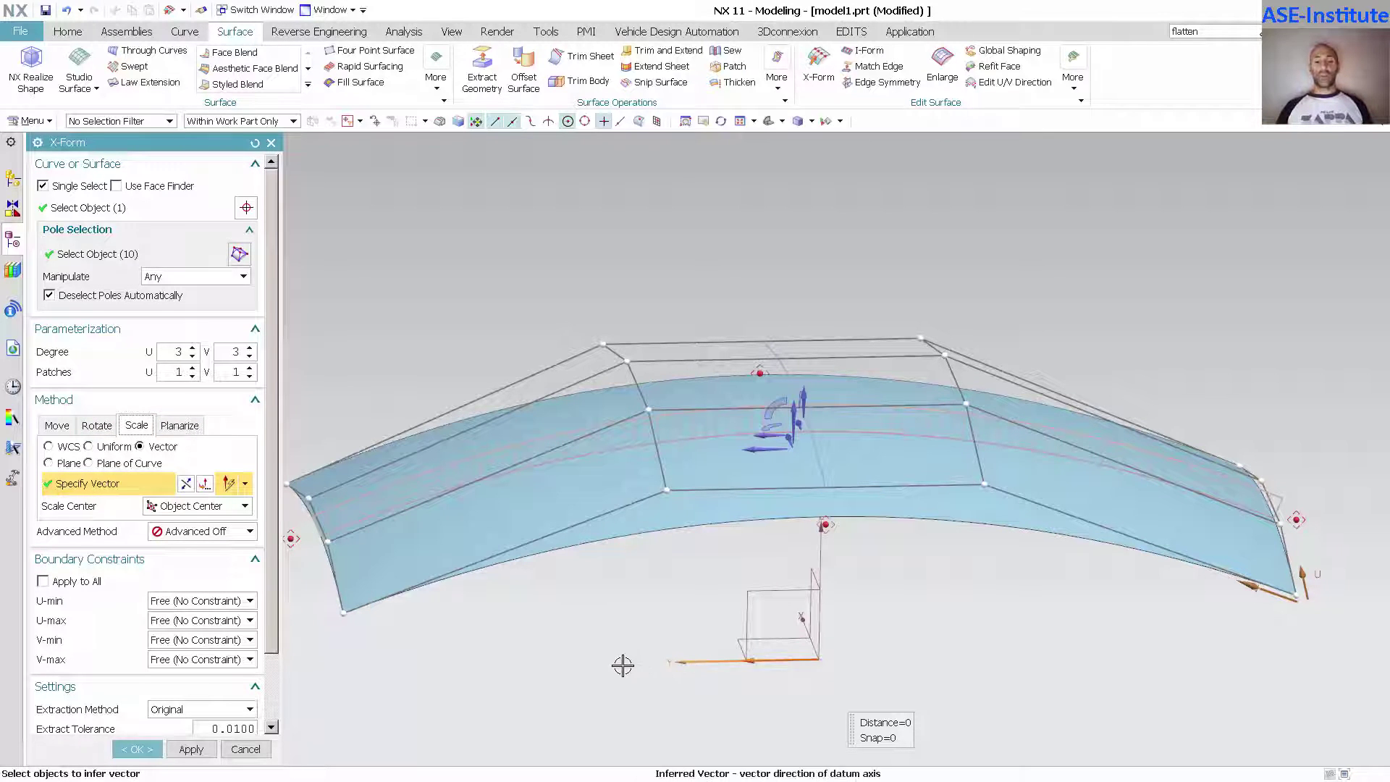
{"action": "left_click", "coordinate": [119, 265]}
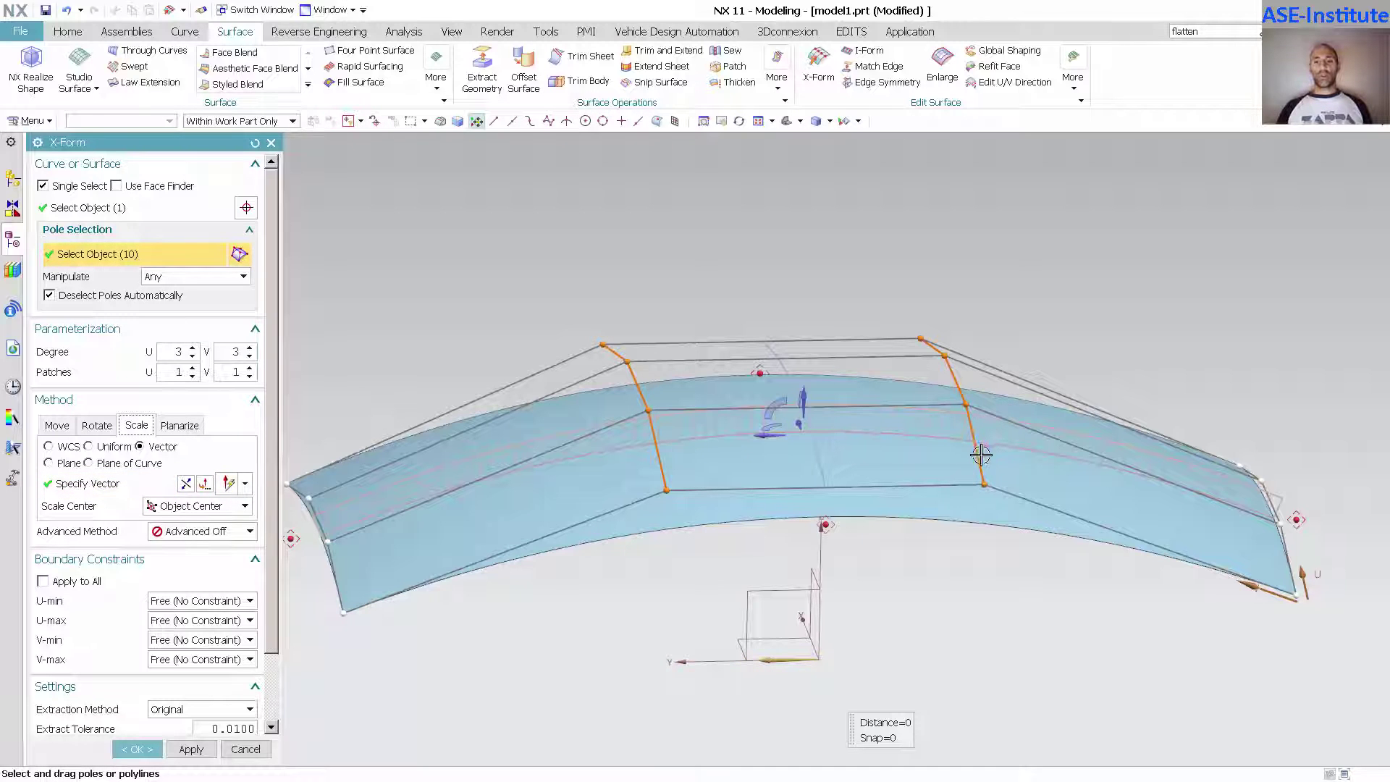
{"action": "left_click_drag", "start_coordinate": [980, 453], "coordinate": [1057, 461]}
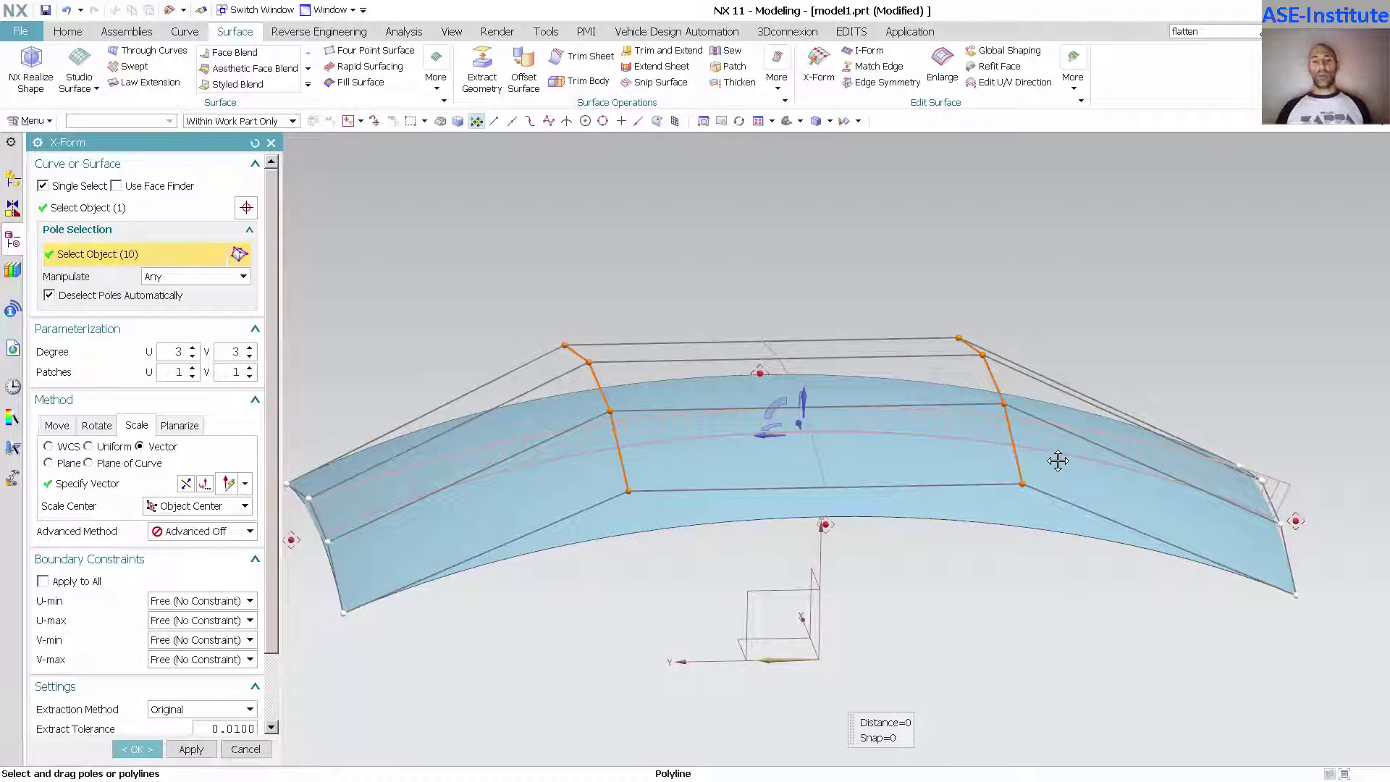
Scale the two inner pole rows farther apart along the datum Y axis, and inspect the surface's curvature.
{"action": "left_click_drag", "start_coordinate": [1058, 461], "coordinate": [1185, 449]}
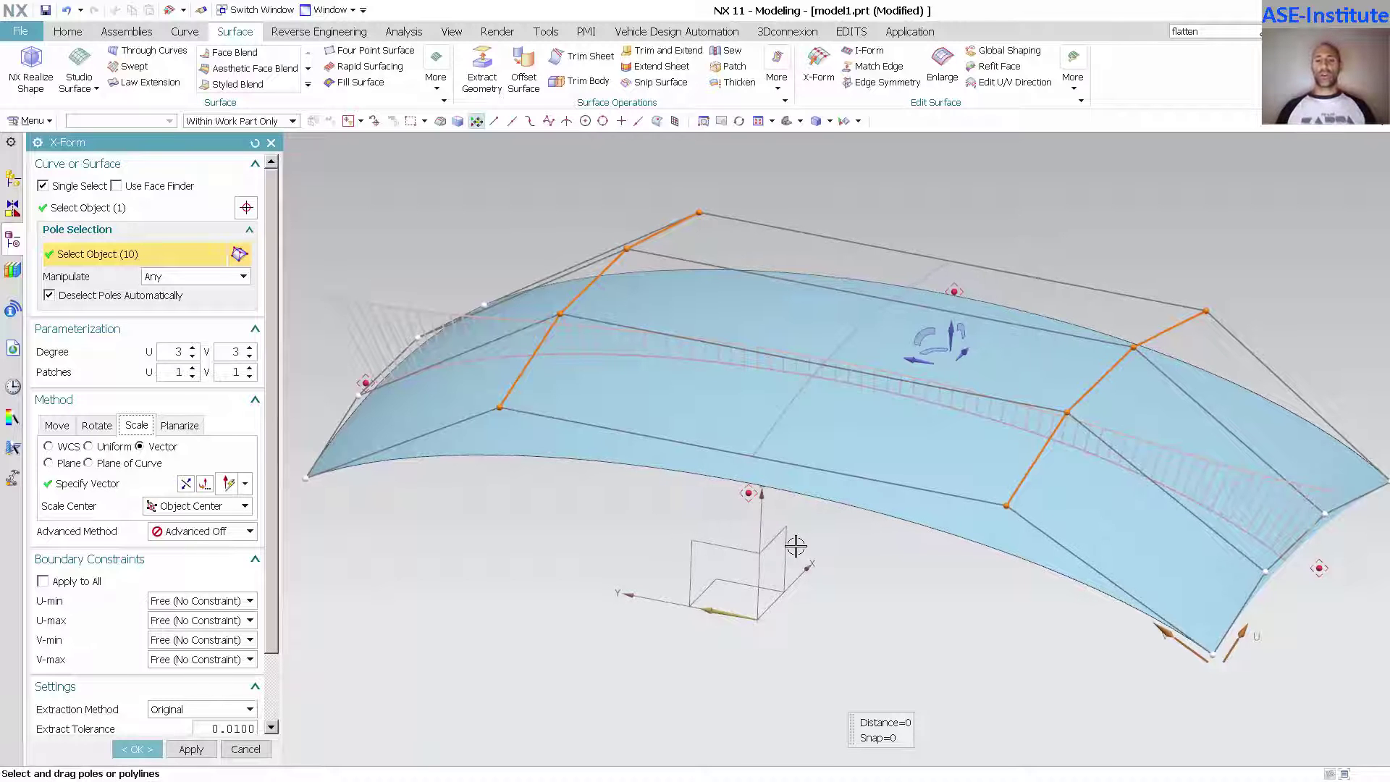
{"action": "middle_click_drag", "start_coordinate": [796, 546], "coordinate": [768, 575]}
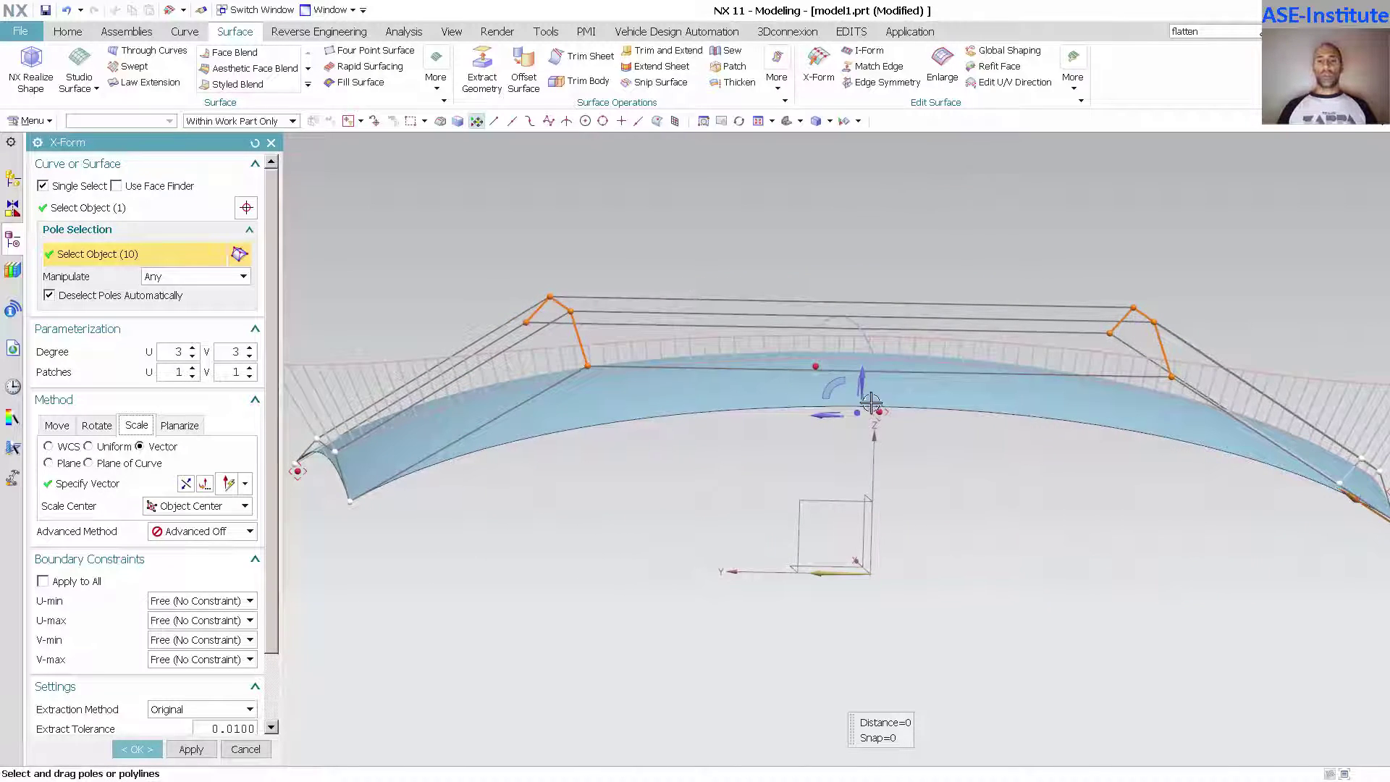
{"action": "middle_click_drag", "start_coordinate": [871, 402], "coordinate": [855, 515]}
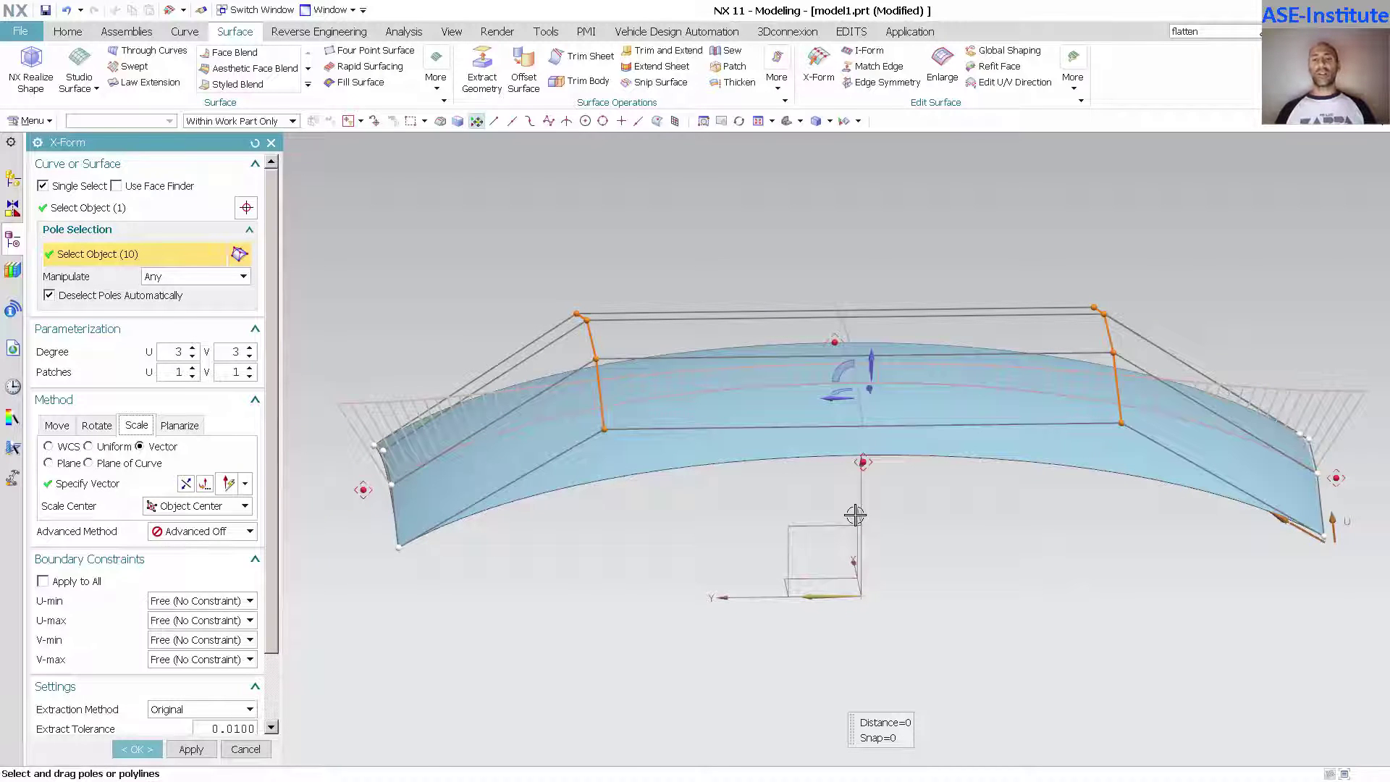
{"action": "middle_click_drag", "start_coordinate": [855, 515], "coordinate": [854, 516]}
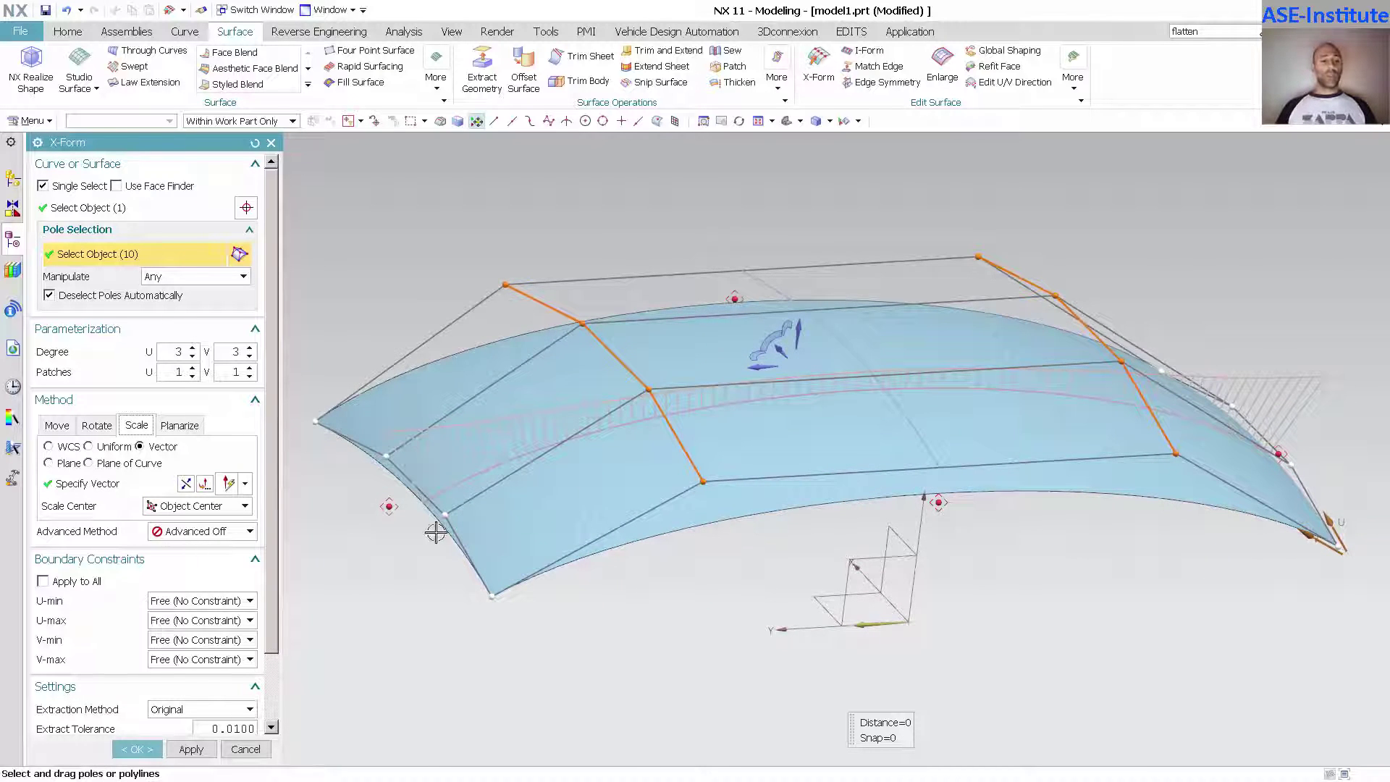
Switch to the Move method and select all four pole rows that run across the sheet.
{"action": "left_click", "coordinate": [57, 425]}
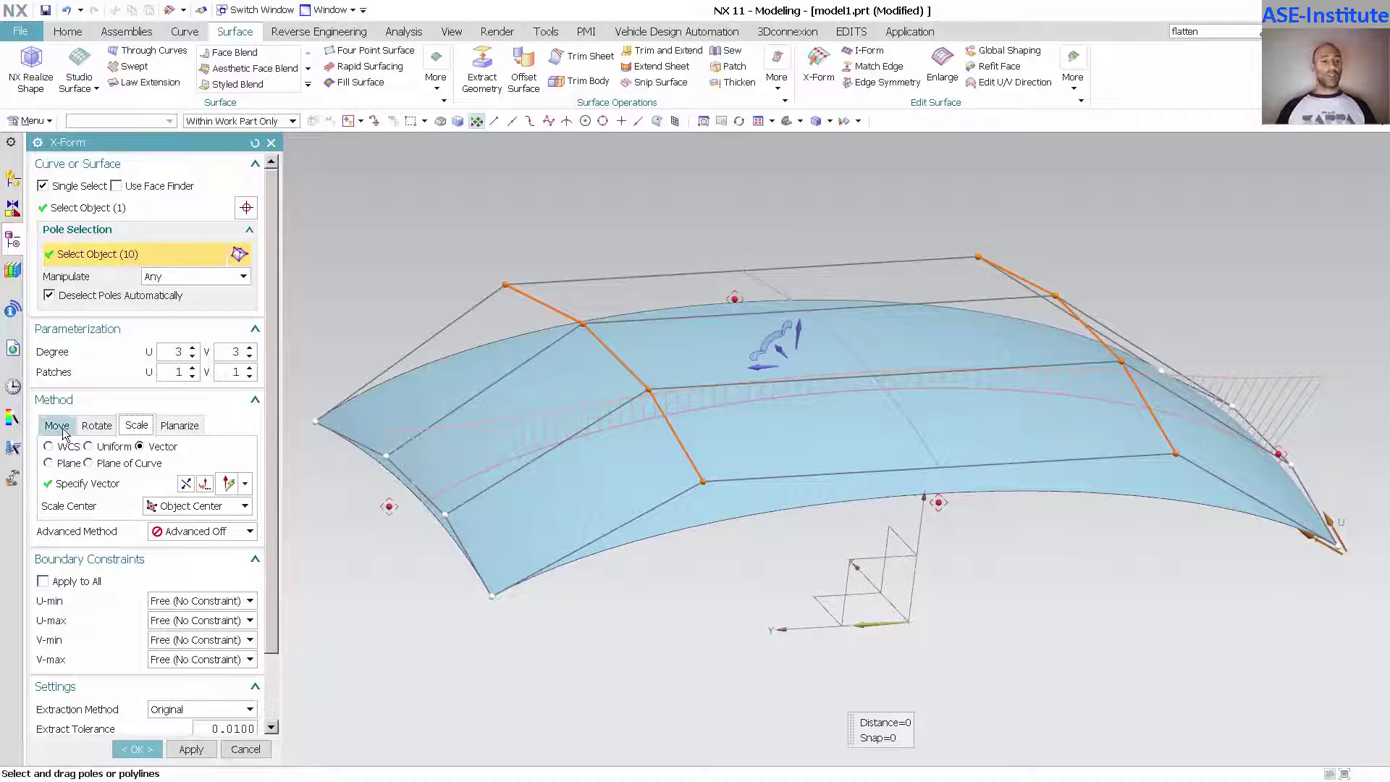
{"action": "left_click", "coordinate": [470, 552]}
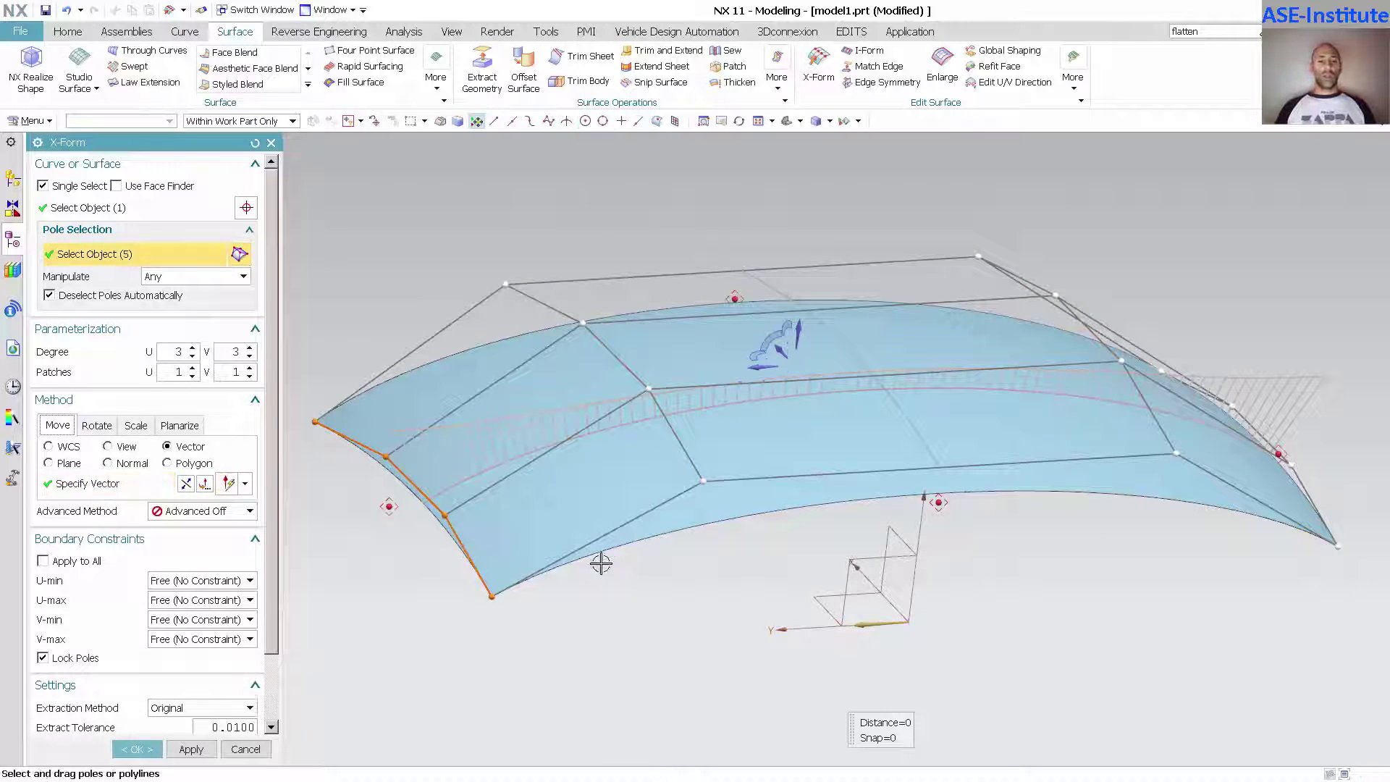
{"action": "left_click", "coordinate": [685, 439]}
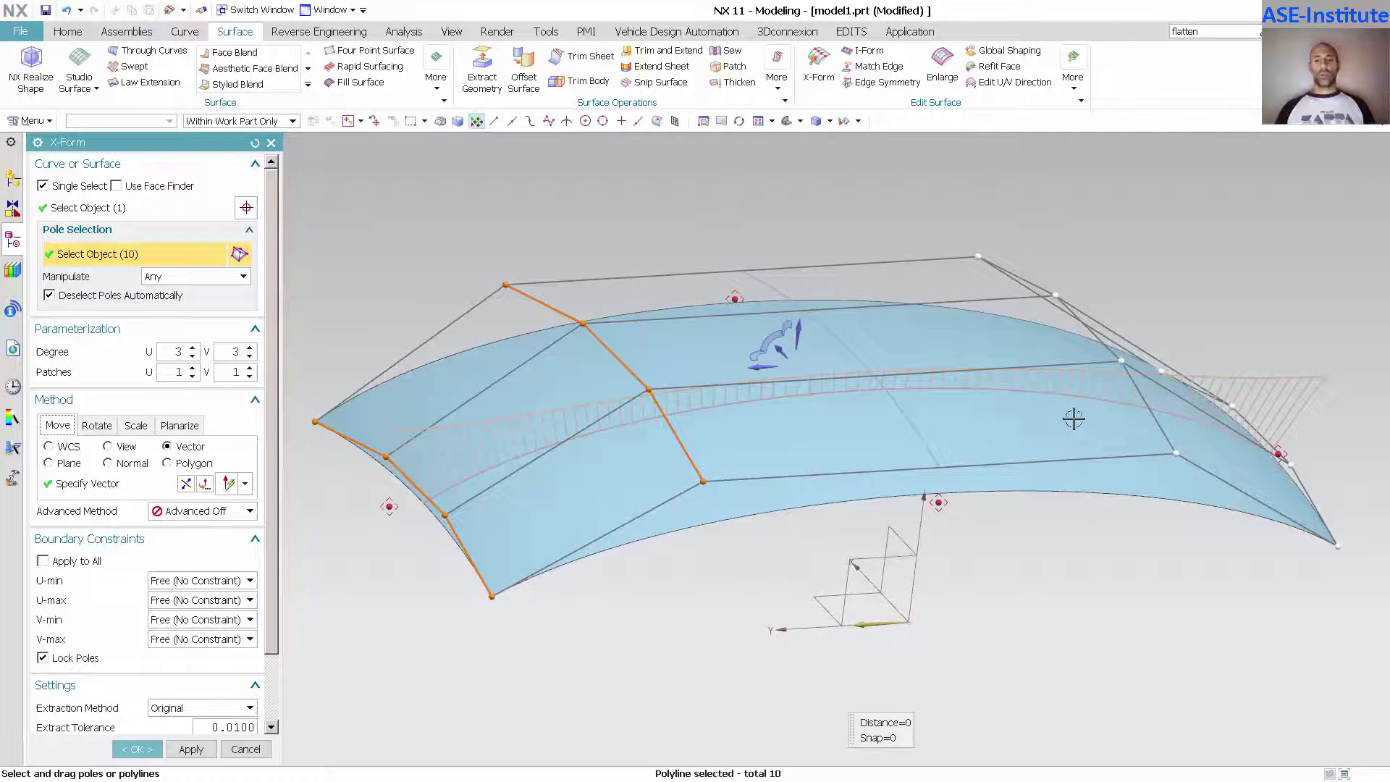
{"action": "left_click", "coordinate": [1155, 422]}
{"action": "left_click", "coordinate": [1307, 485]}
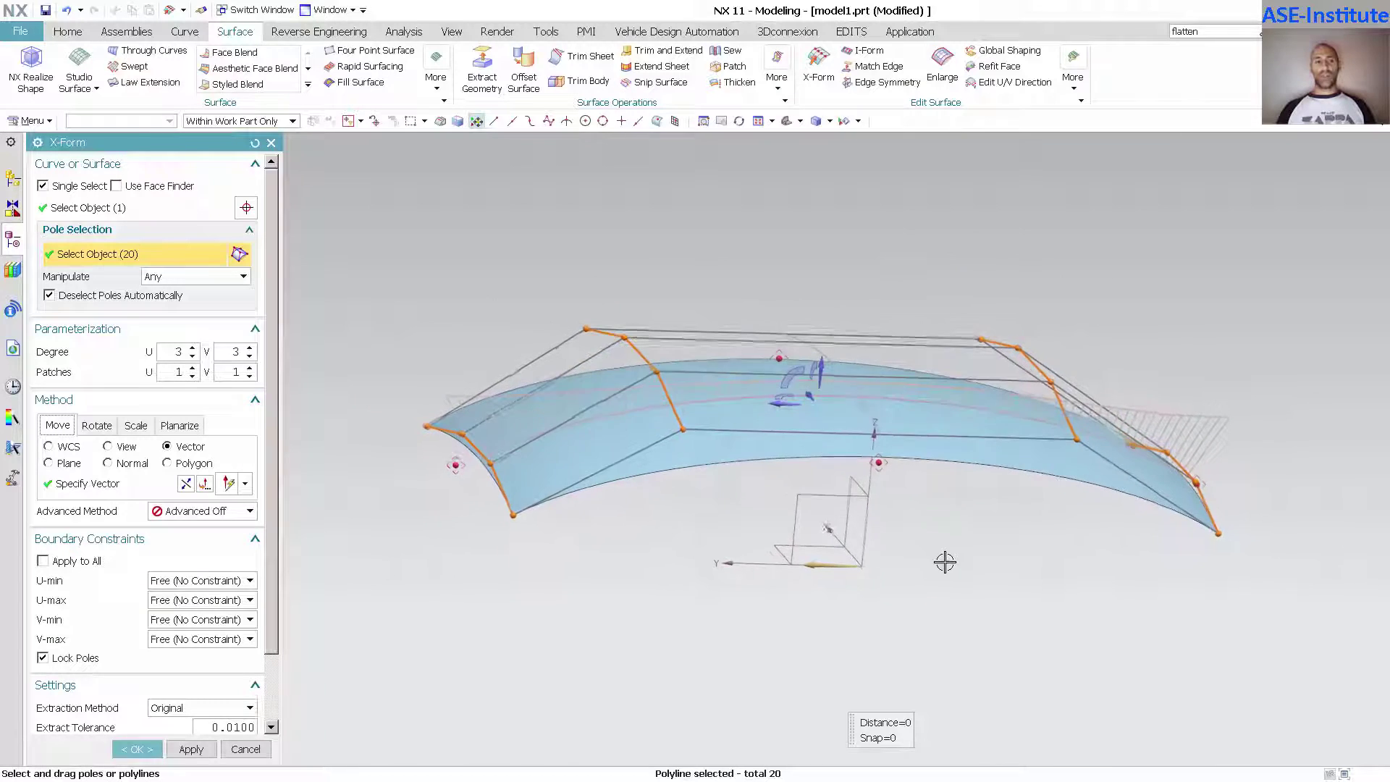
{"action": "middle_click_drag", "start_coordinate": [945, 562], "coordinate": [470, 503]}
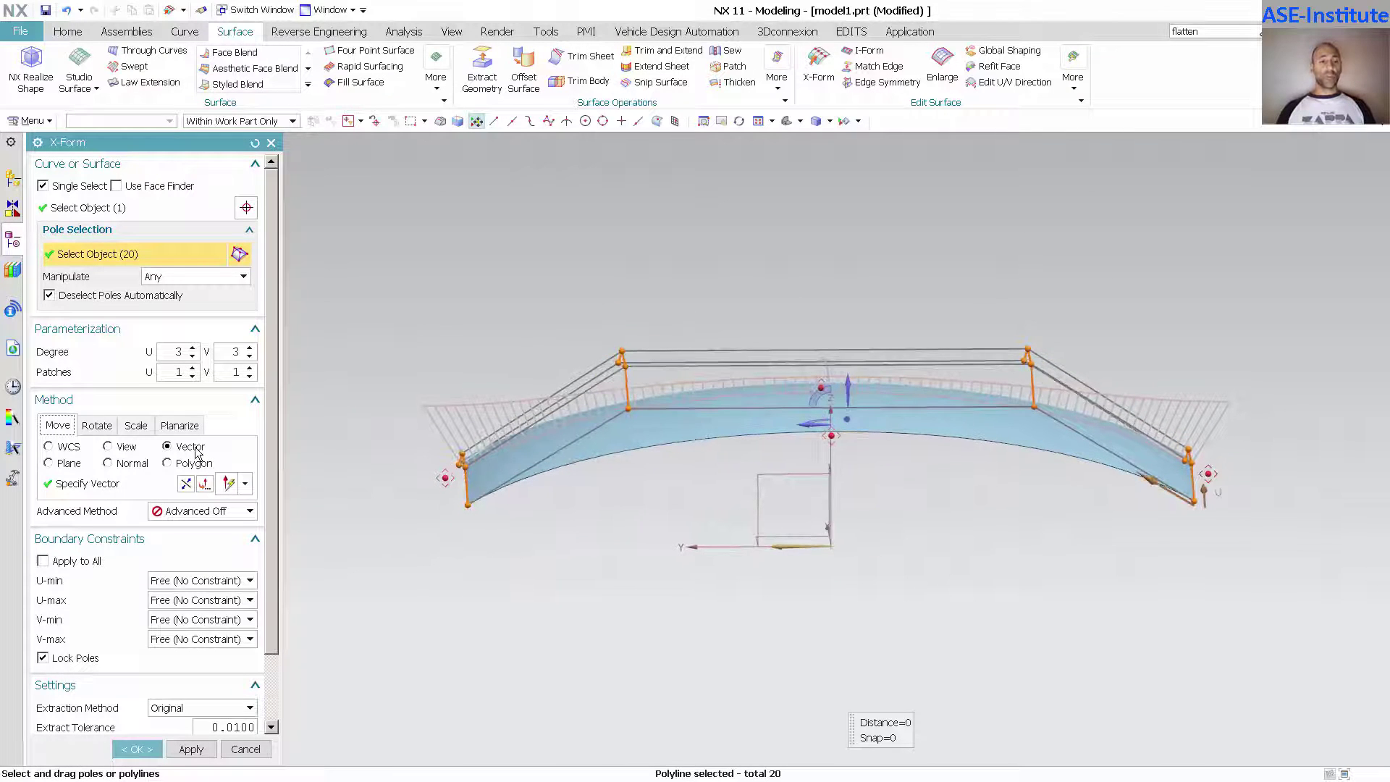
{"action": "middle_click_drag", "start_coordinate": [587, 575], "coordinate": [991, 538]}
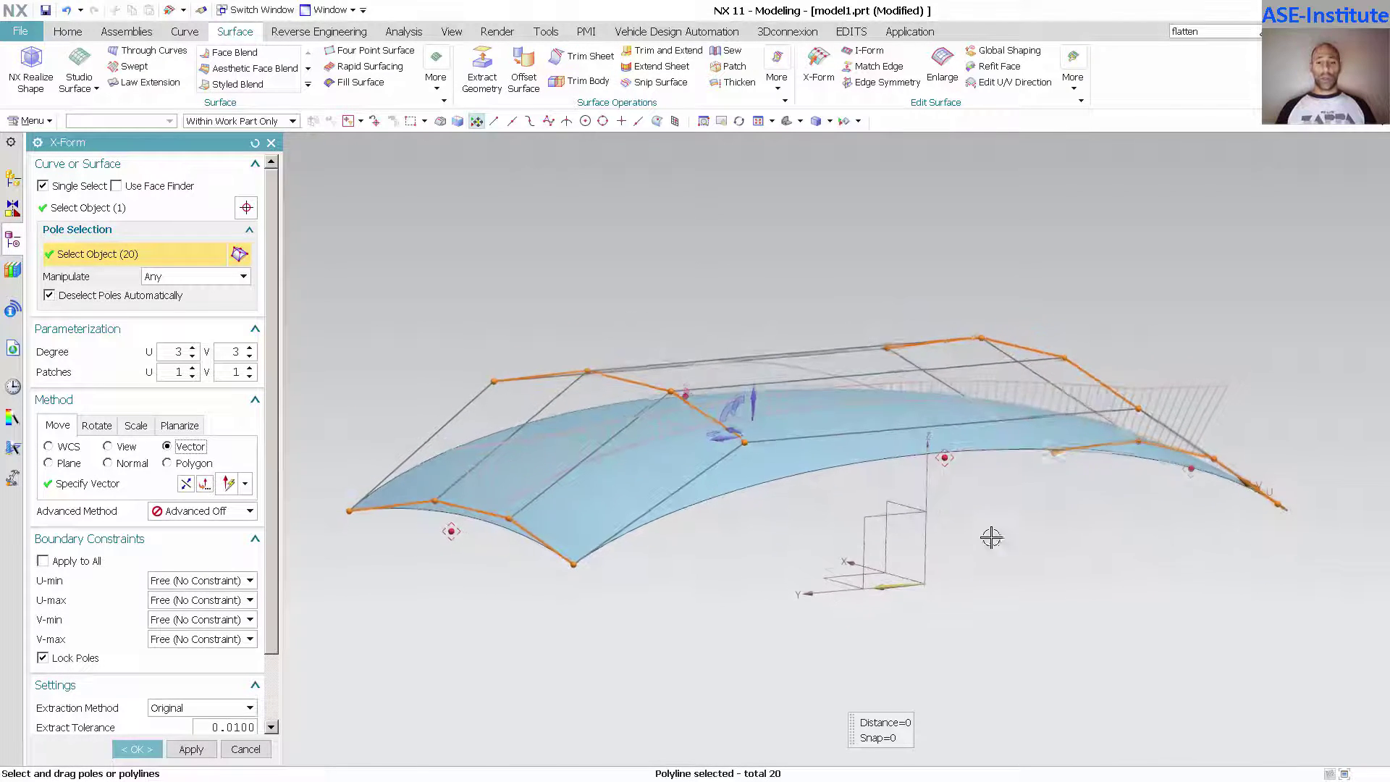
{"action": "middle_click_drag", "start_coordinate": [930, 464], "coordinate": [924, 453]}
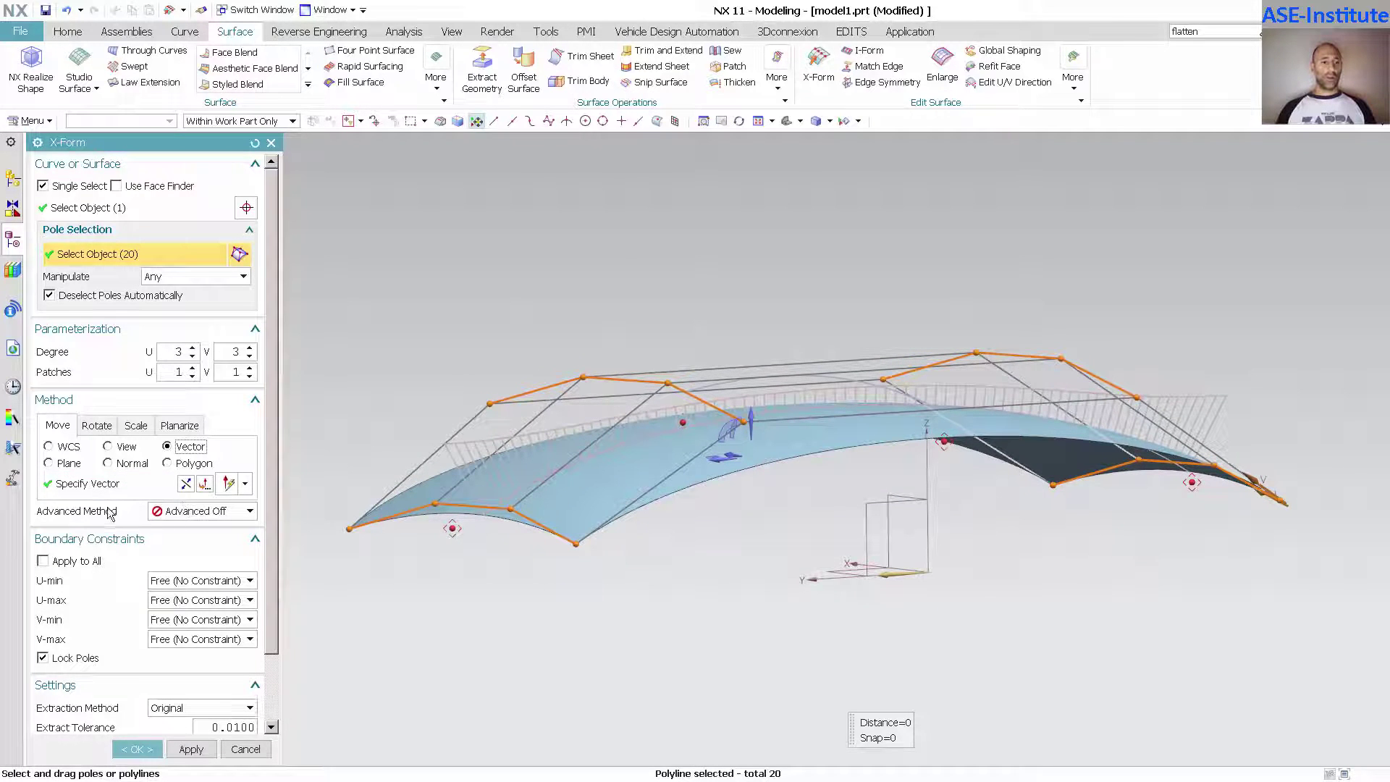
Move all four selected pole rows together along the datum Z axis with the Vector method, and accept the X-Form.
{"action": "left_click", "coordinate": [89, 484]}
{"action": "middle_click_drag", "start_coordinate": [845, 429], "coordinate": [868, 454]}
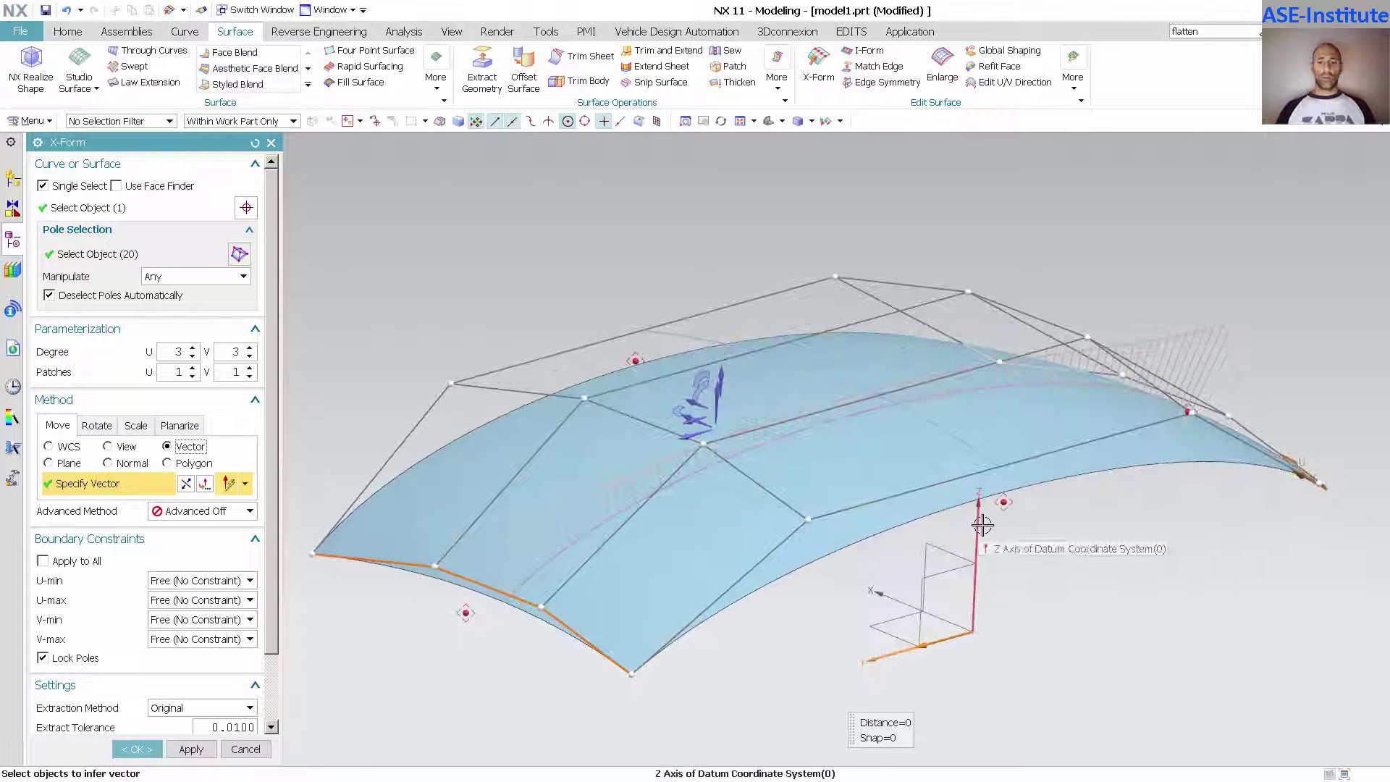
{"action": "left_click", "coordinate": [982, 525]}
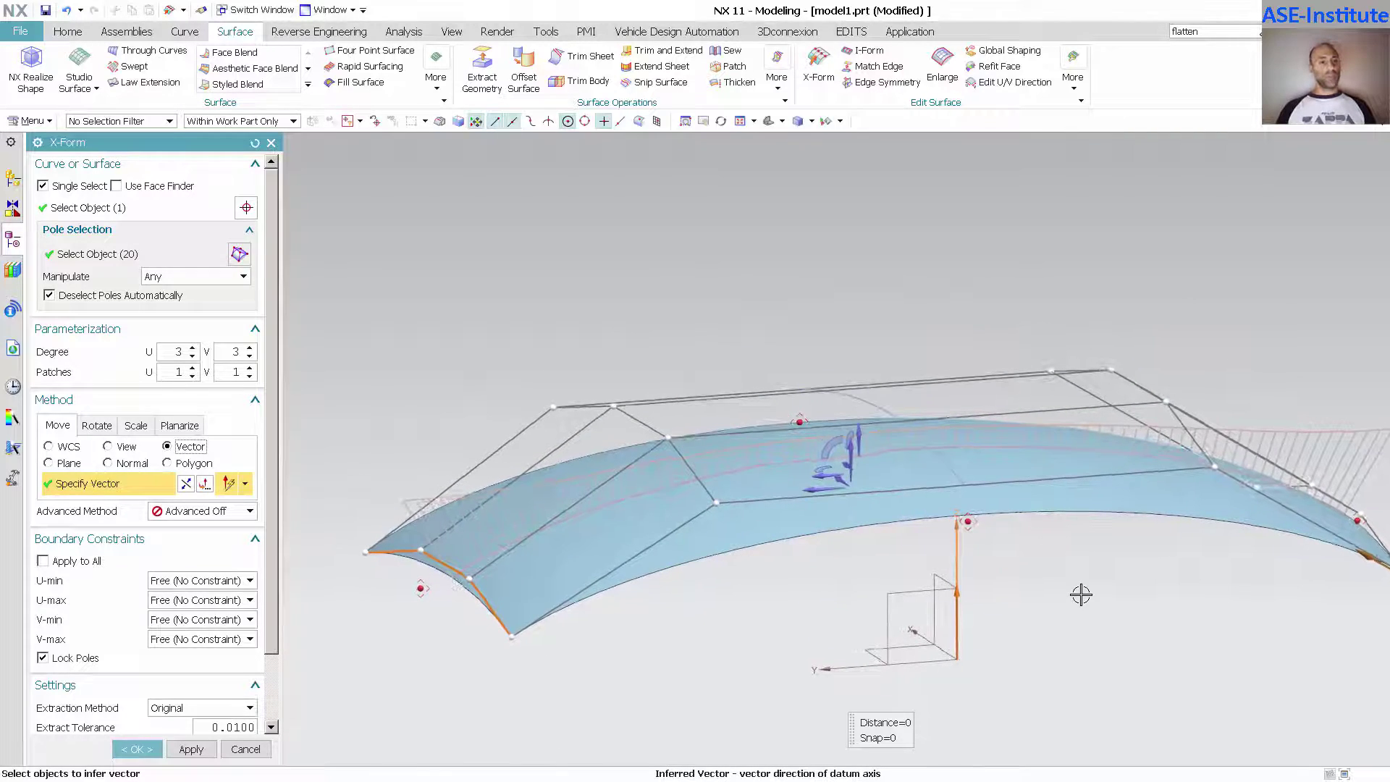
{"action": "left_click", "coordinate": [113, 257]}
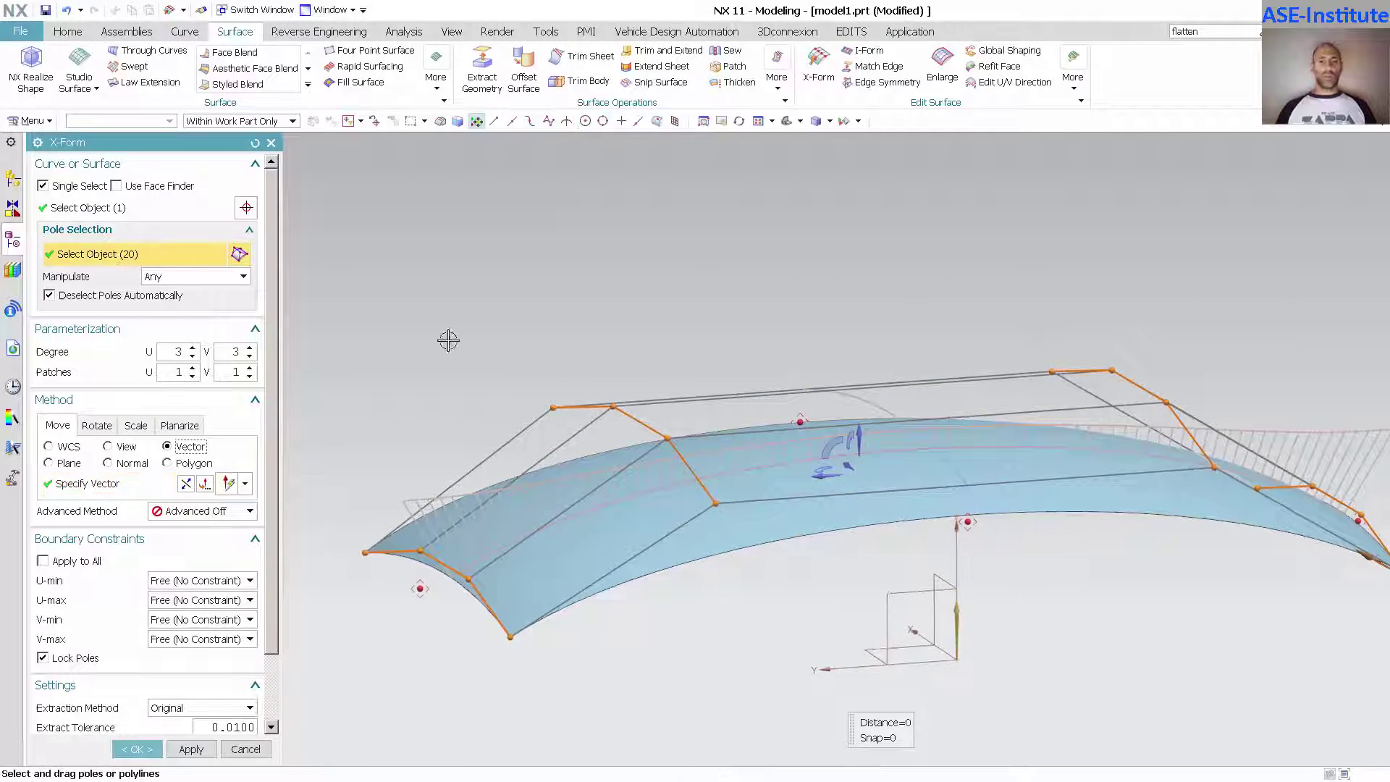
{"action": "middle_click_drag", "start_coordinate": [1177, 402], "coordinate": [1169, 440]}
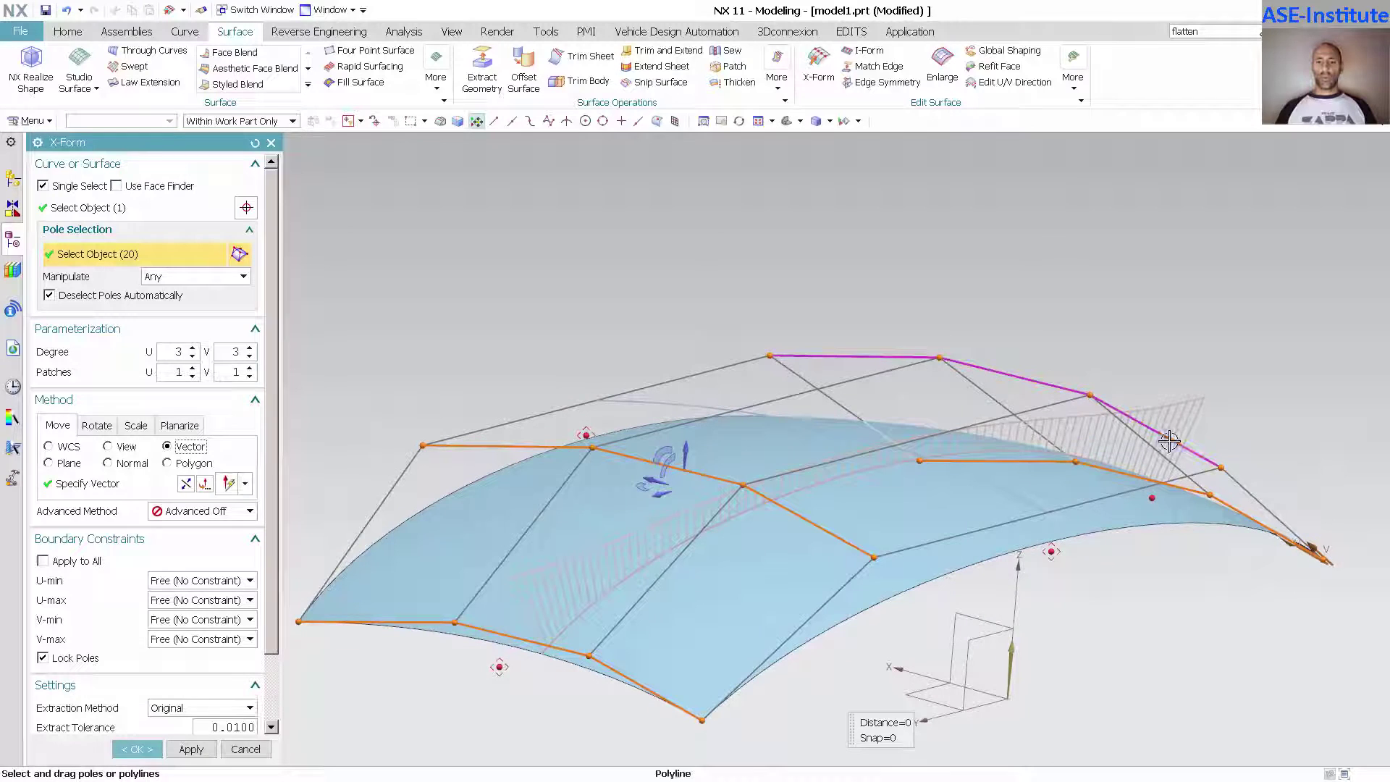
{"action": "left_click_drag", "start_coordinate": [1170, 440], "coordinate": [1179, 413]}
{"action": "middle_click_drag", "start_coordinate": [1174, 441], "coordinate": [1199, 562]}
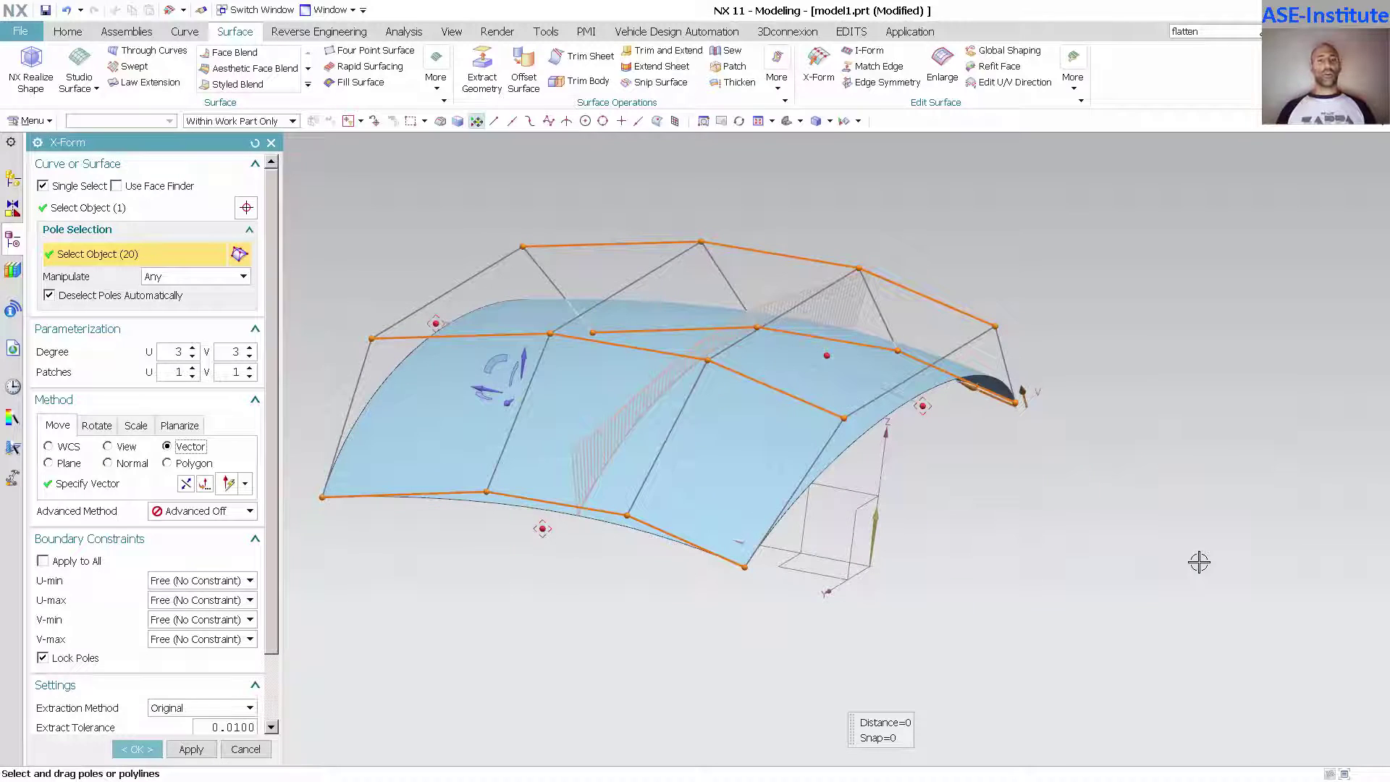
{"action": "middle_click_drag", "start_coordinate": [1199, 562], "coordinate": [1199, 562]}
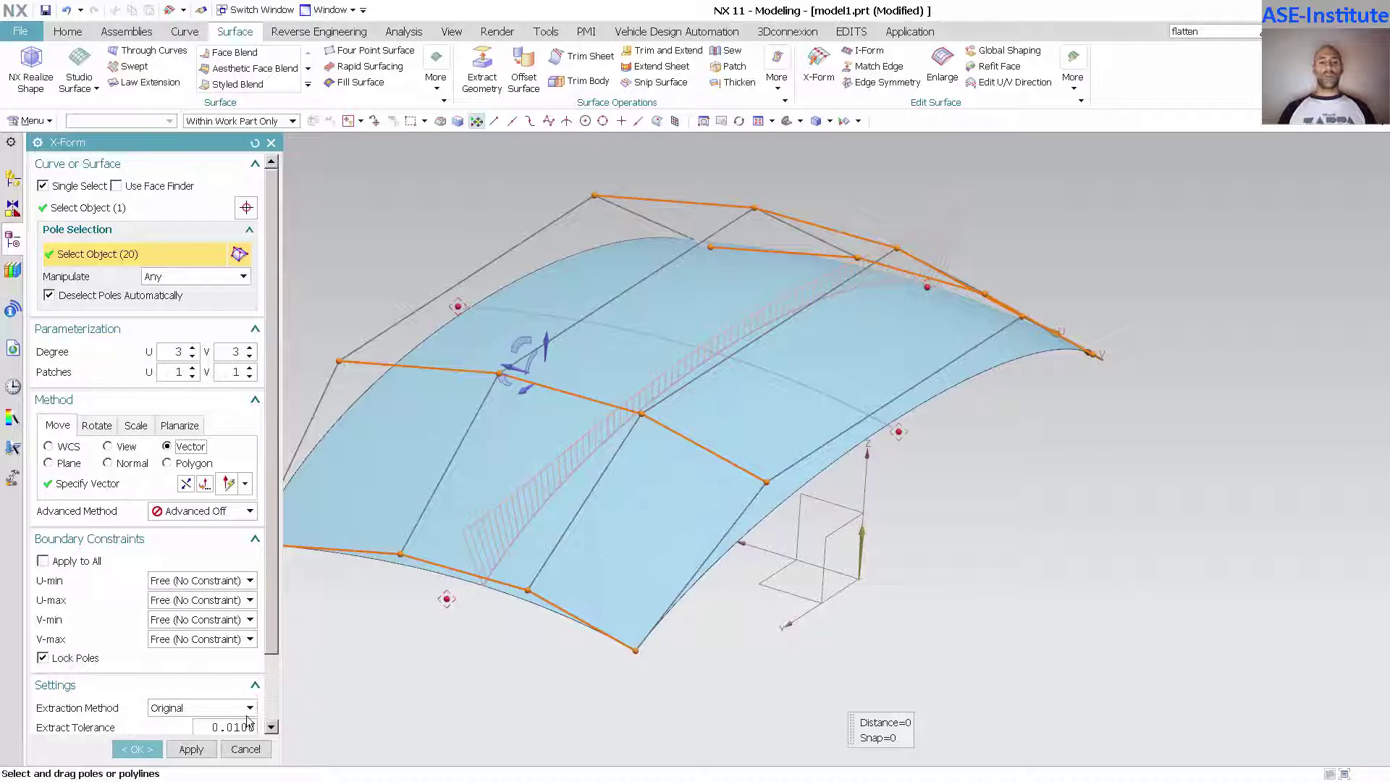
{"action": "left_click", "coordinate": [139, 749]}
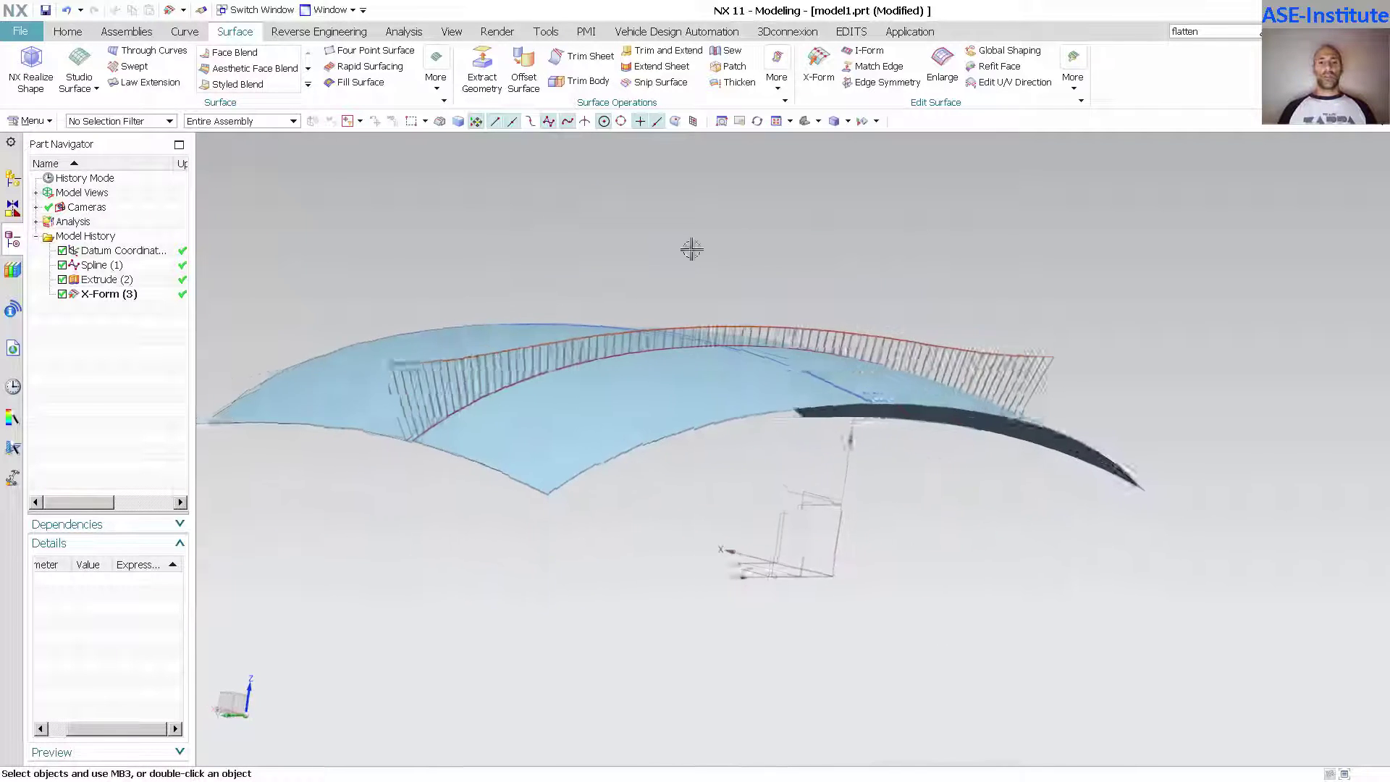
Update the display and examine the finished surface's edges against the original spline.
{"action": "middle_click_drag", "start_coordinate": [650, 326], "coordinate": [850, 483]}
{"action": "scroll", "coordinate": [851, 484], "scroll_direction": "down", "scroll_amount": 6}
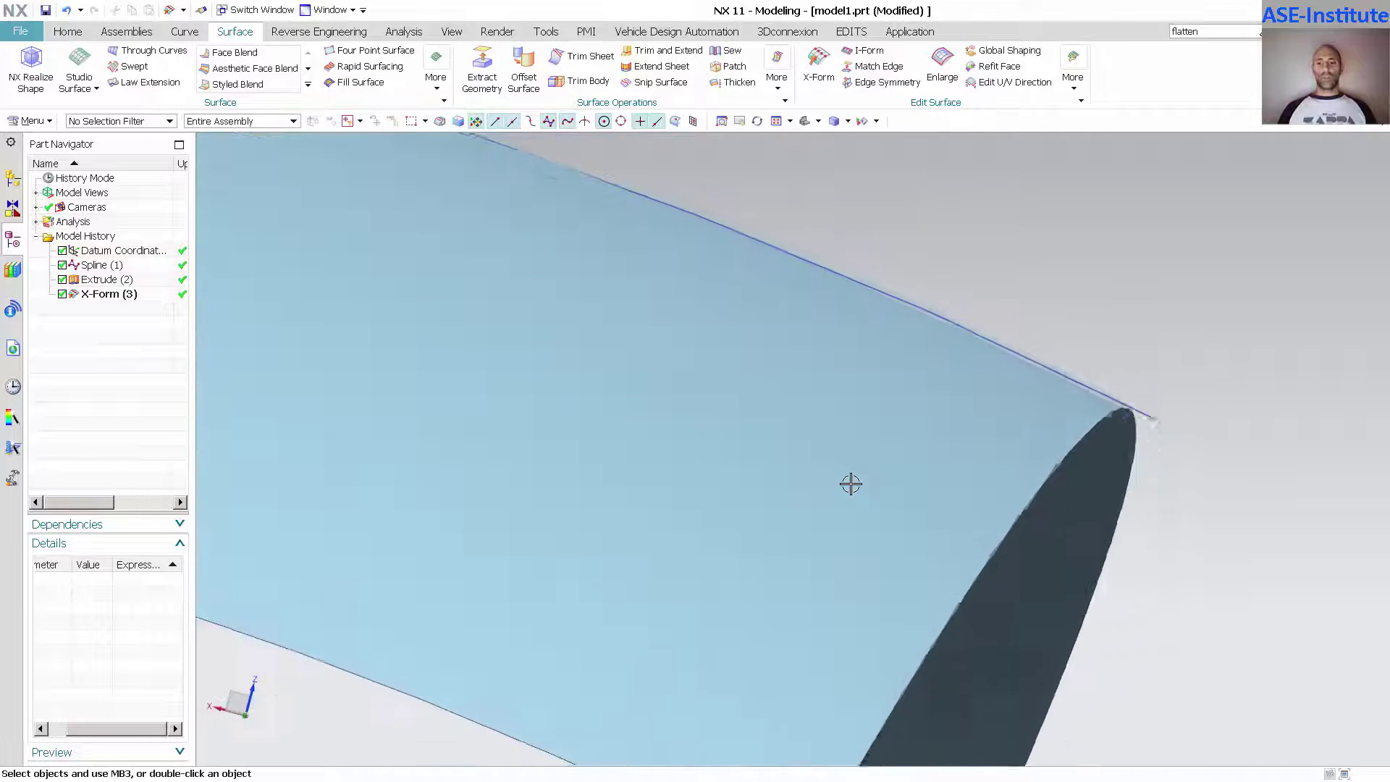
{"action": "middle_click_drag", "start_coordinate": [969, 314], "coordinate": [1020, 294]}
{"action": "right_click", "coordinate": [1038, 268]}
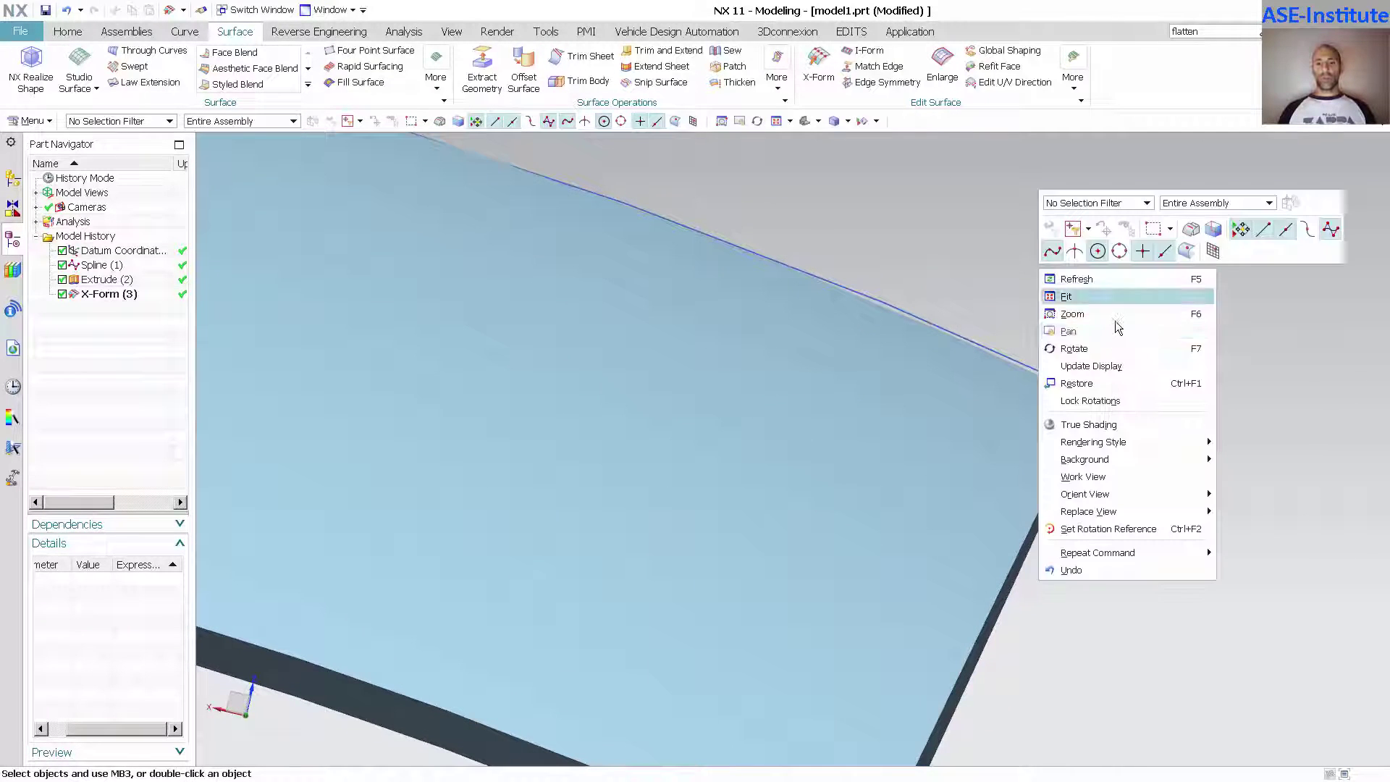
{"action": "left_click", "coordinate": [1118, 366]}
{"action": "middle_click_drag", "start_coordinate": [1119, 365], "coordinate": [1002, 296]}
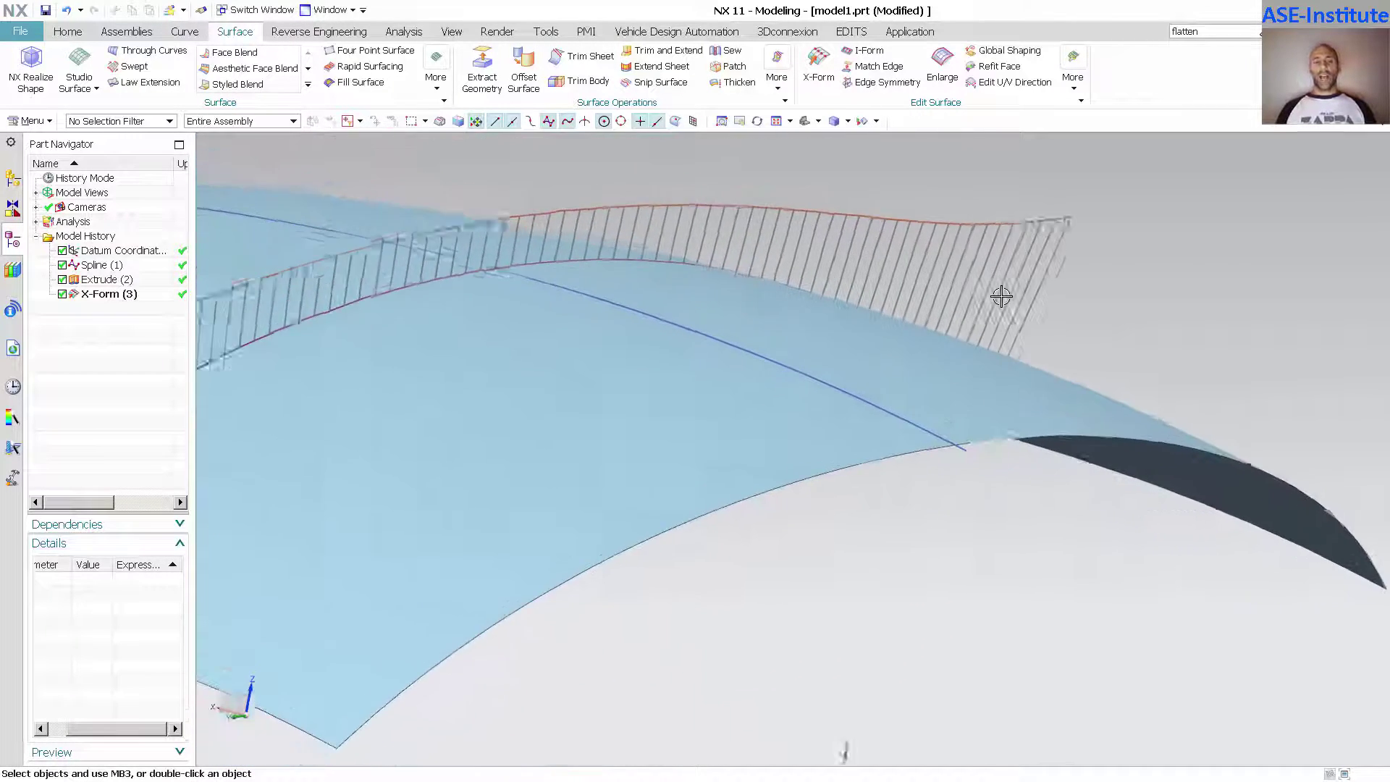
{"action": "middle_click_drag", "start_coordinate": [1001, 296], "coordinate": [1001, 296]}
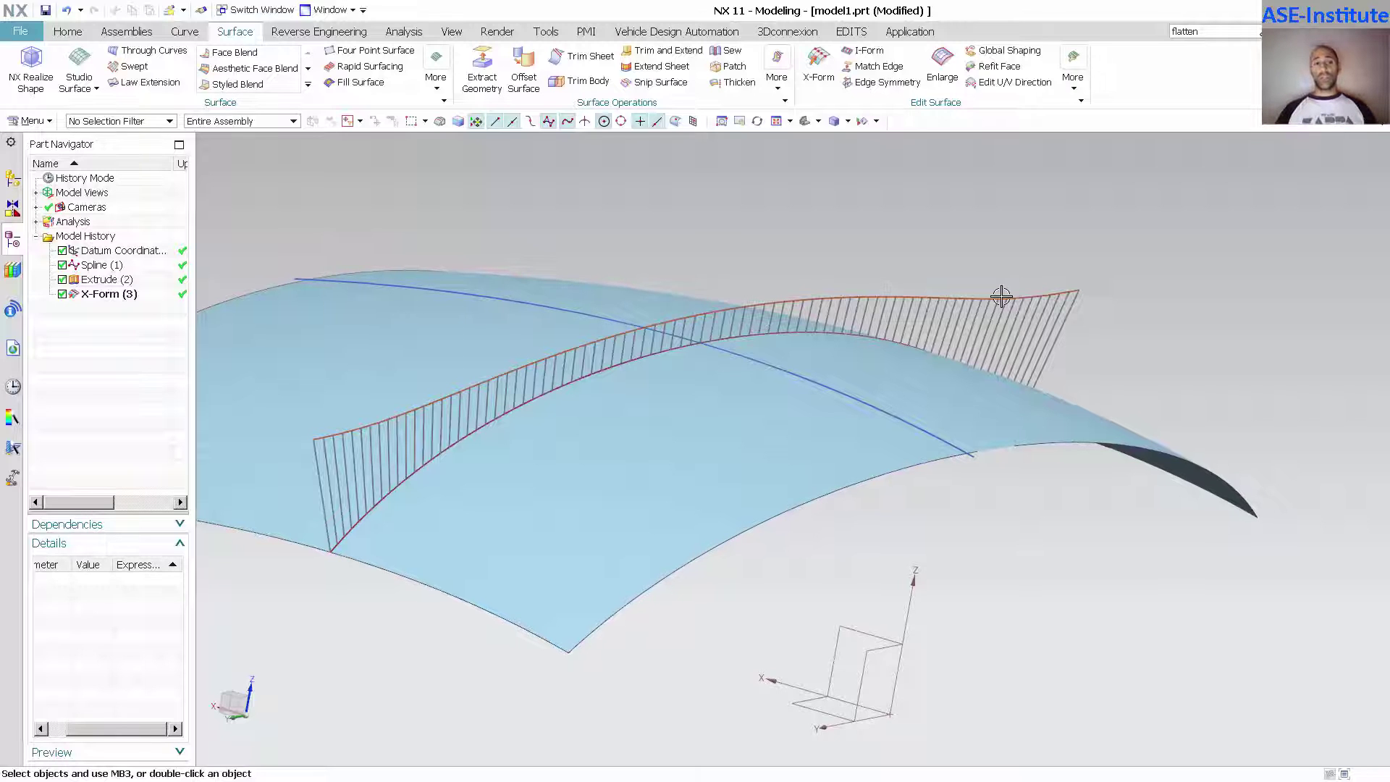
Edit the base spline with Vector movement along the datum Z axis, raising one end pole and lowering the middle pole until the curve sags.
{"action": "left_click", "coordinate": [108, 267]}
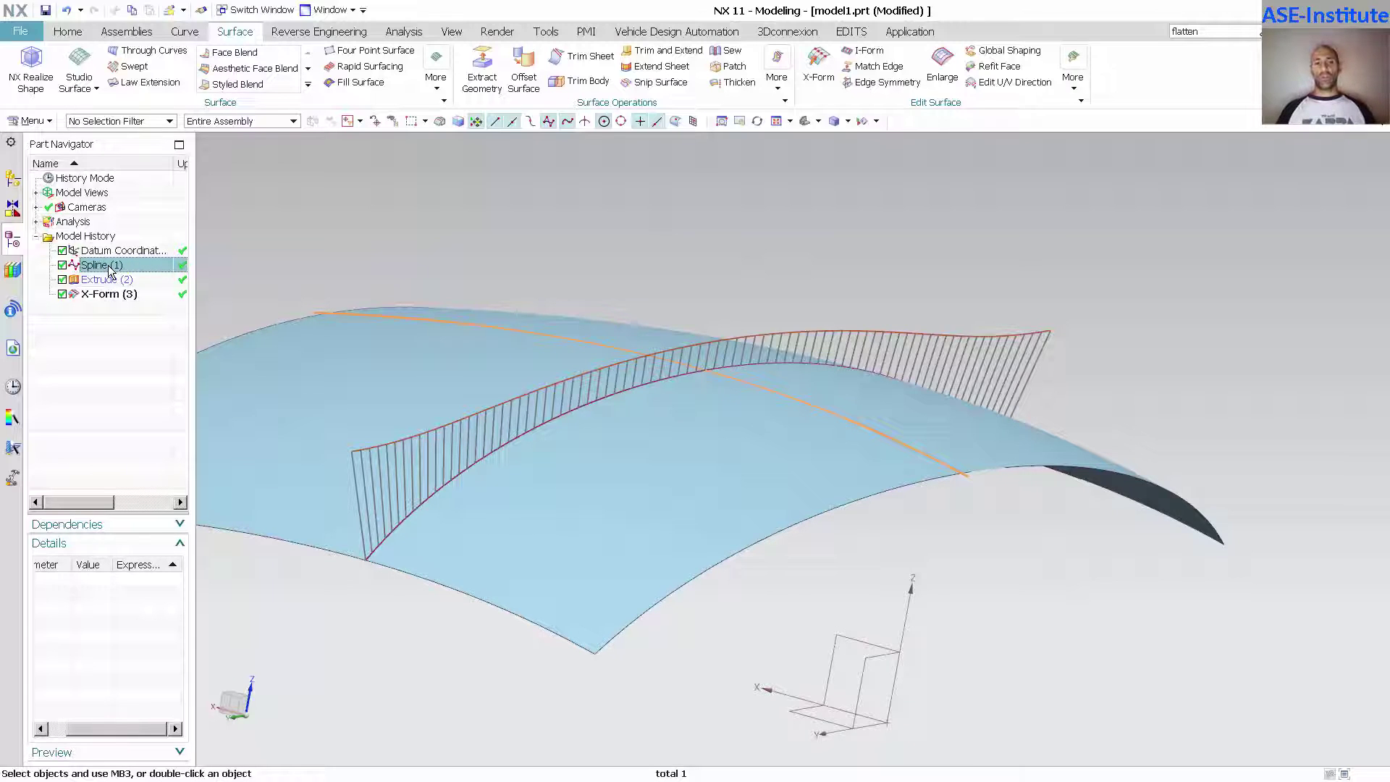
{"action": "double_click", "coordinate": [109, 266]}
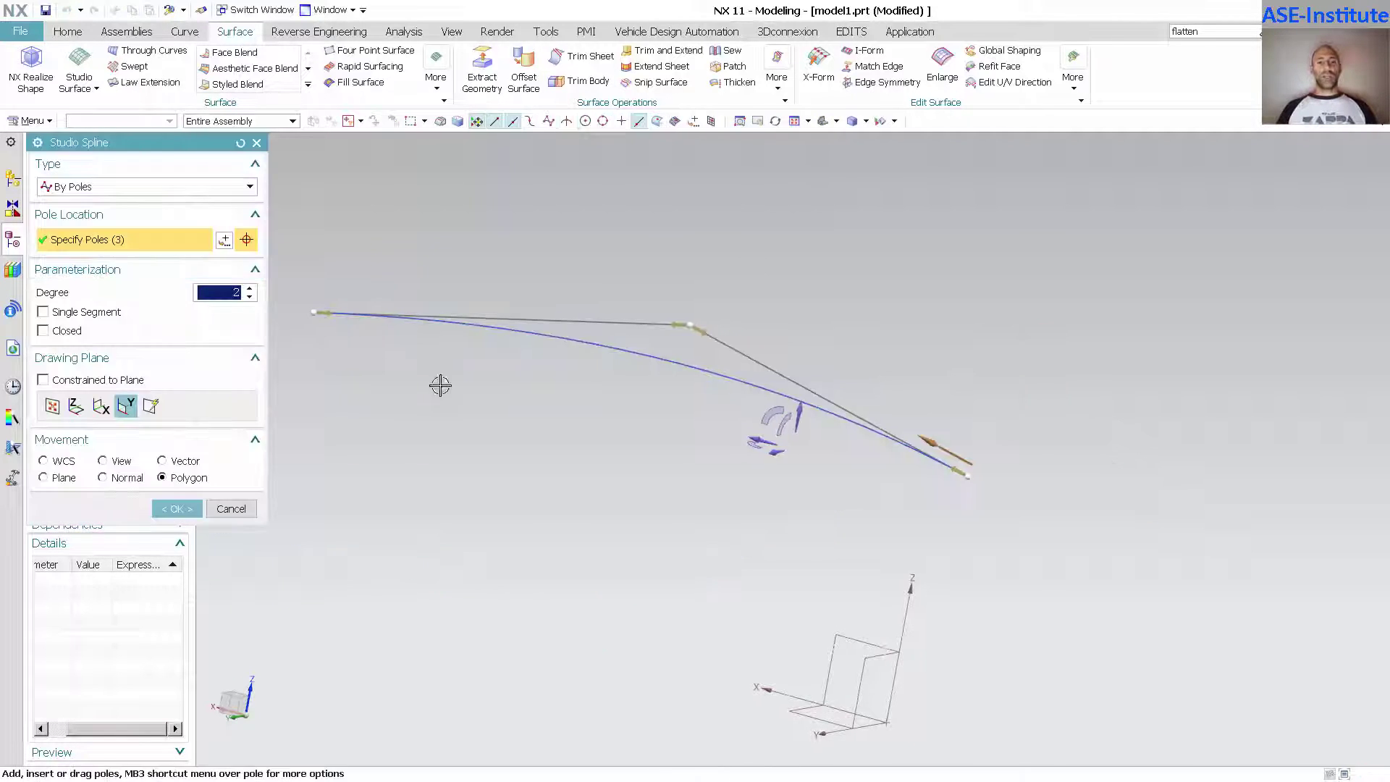
{"action": "middle_click_drag", "start_coordinate": [437, 384], "coordinate": [466, 391]}
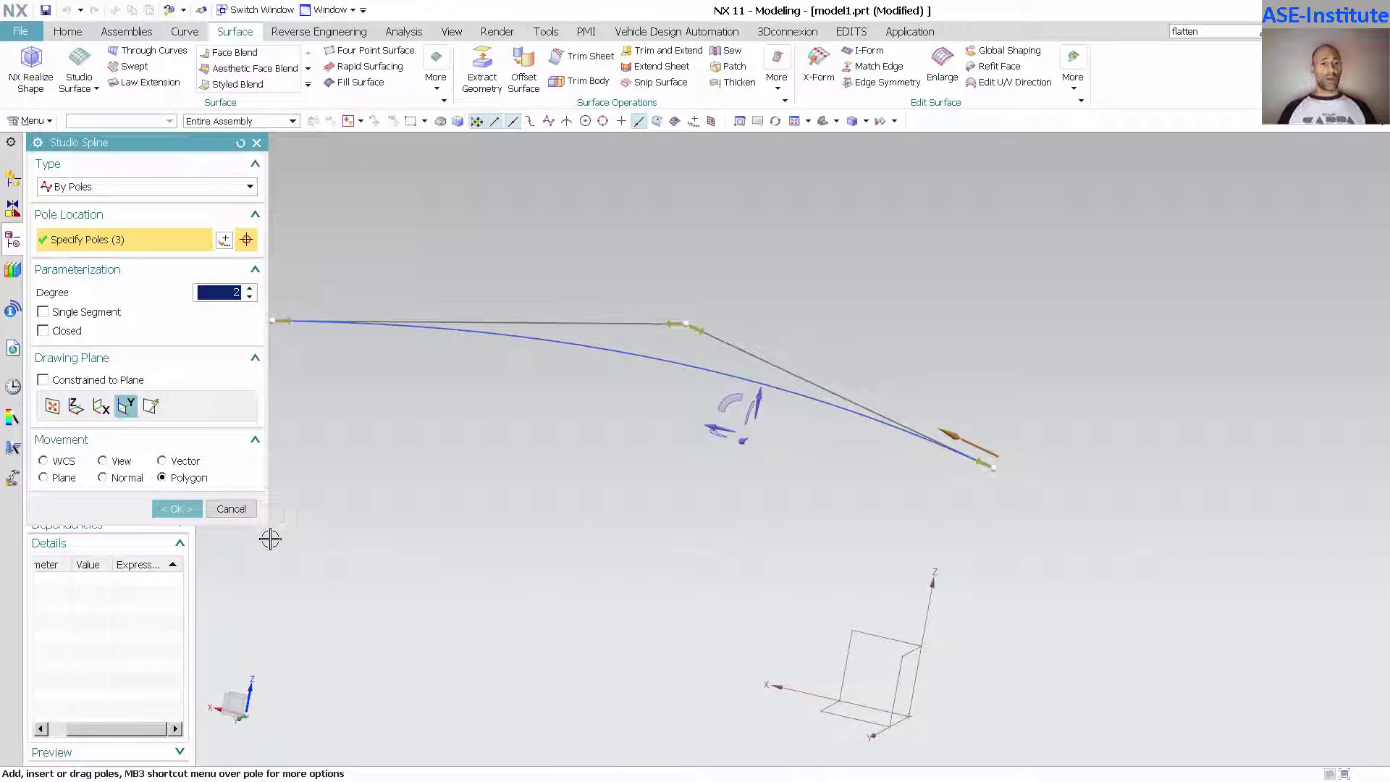
{"action": "left_click", "coordinate": [185, 461]}
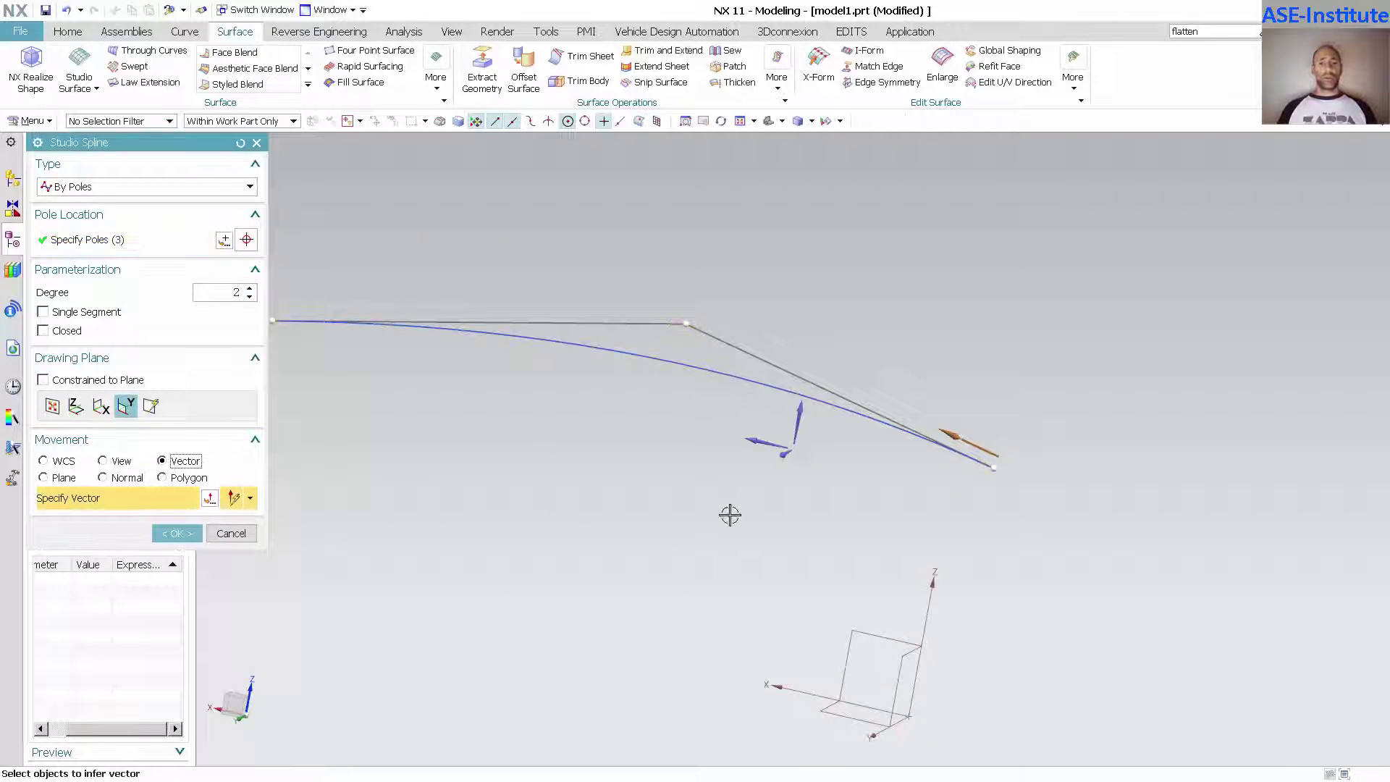
{"action": "middle_click_drag", "start_coordinate": [731, 511], "coordinate": [881, 576]}
{"action": "left_click", "coordinate": [935, 619]}
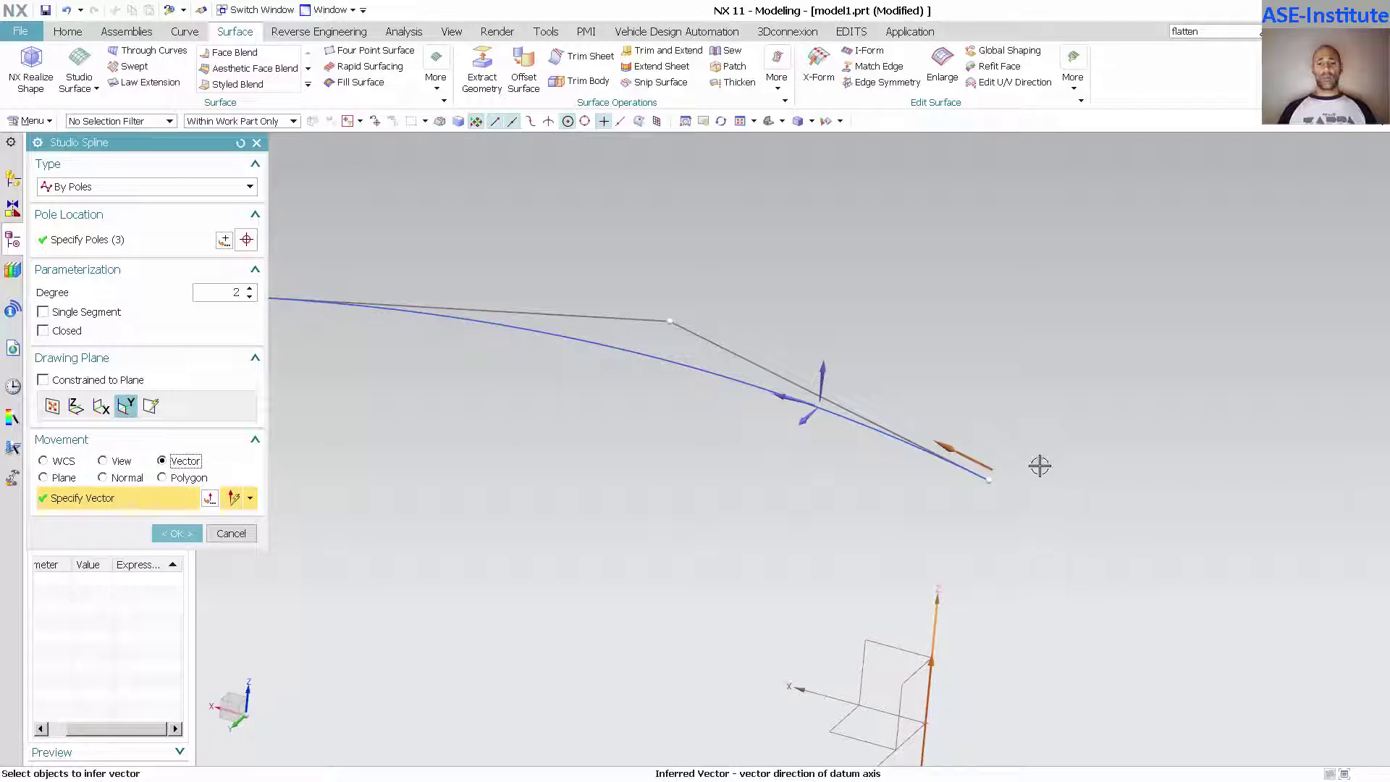
{"action": "left_click_drag", "start_coordinate": [989, 478], "coordinate": [1006, 453]}
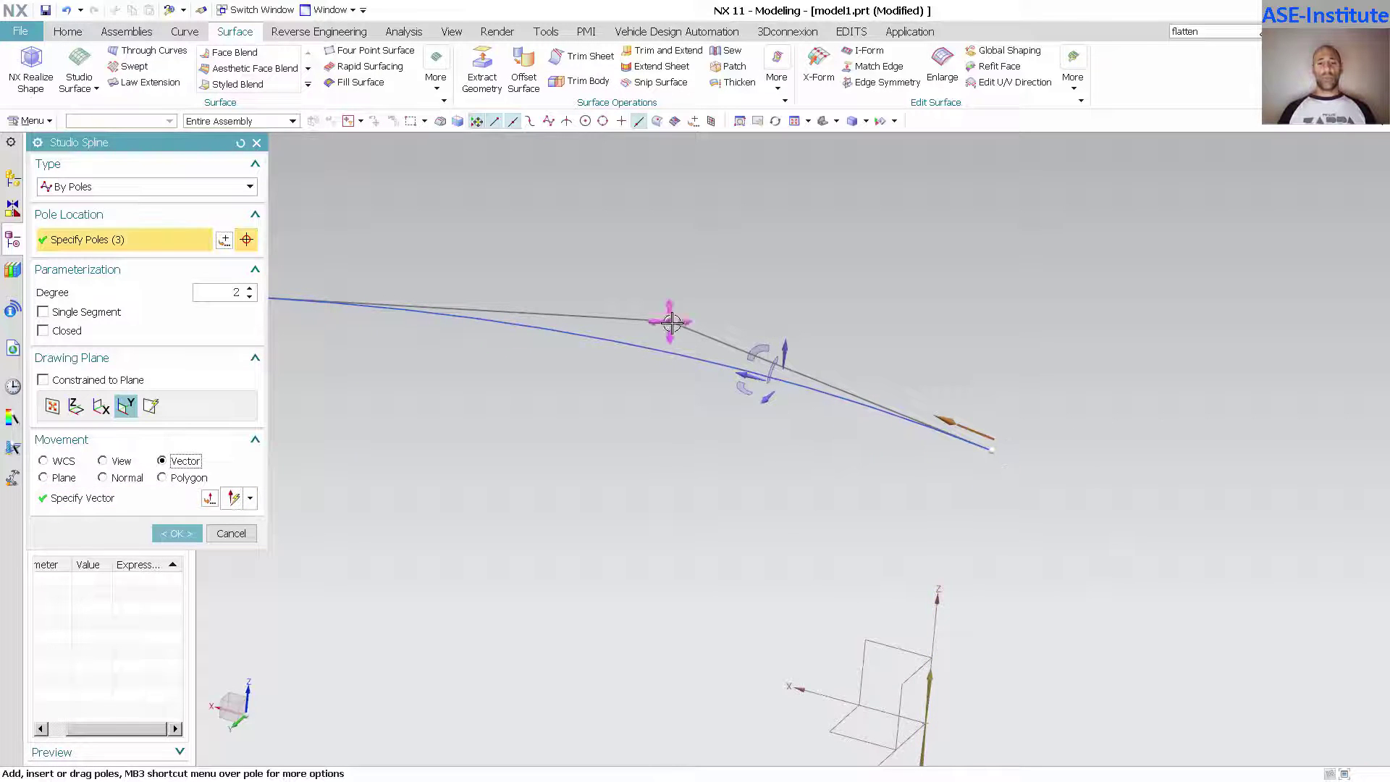
{"action": "left_click_drag", "start_coordinate": [653, 330], "coordinate": [633, 453]}
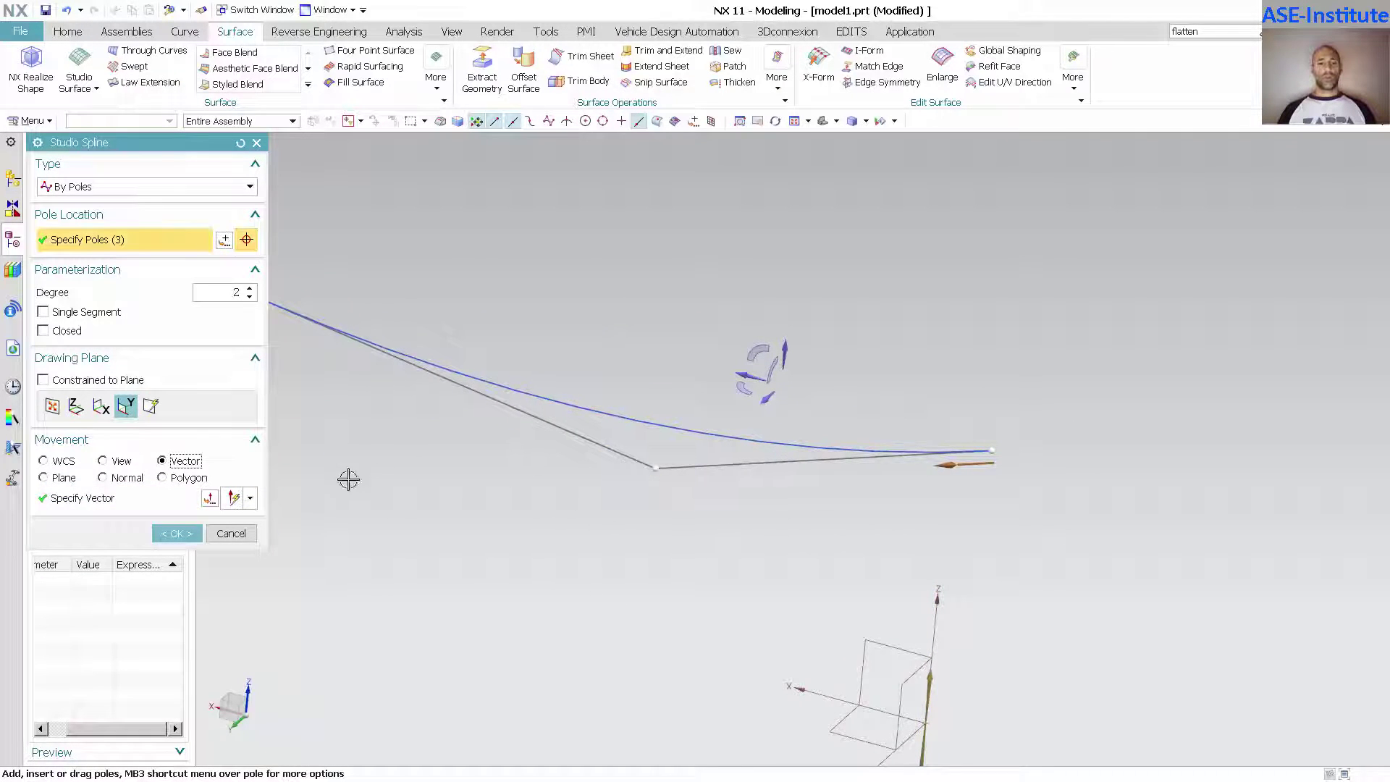
{"action": "left_click", "coordinate": [176, 533]}
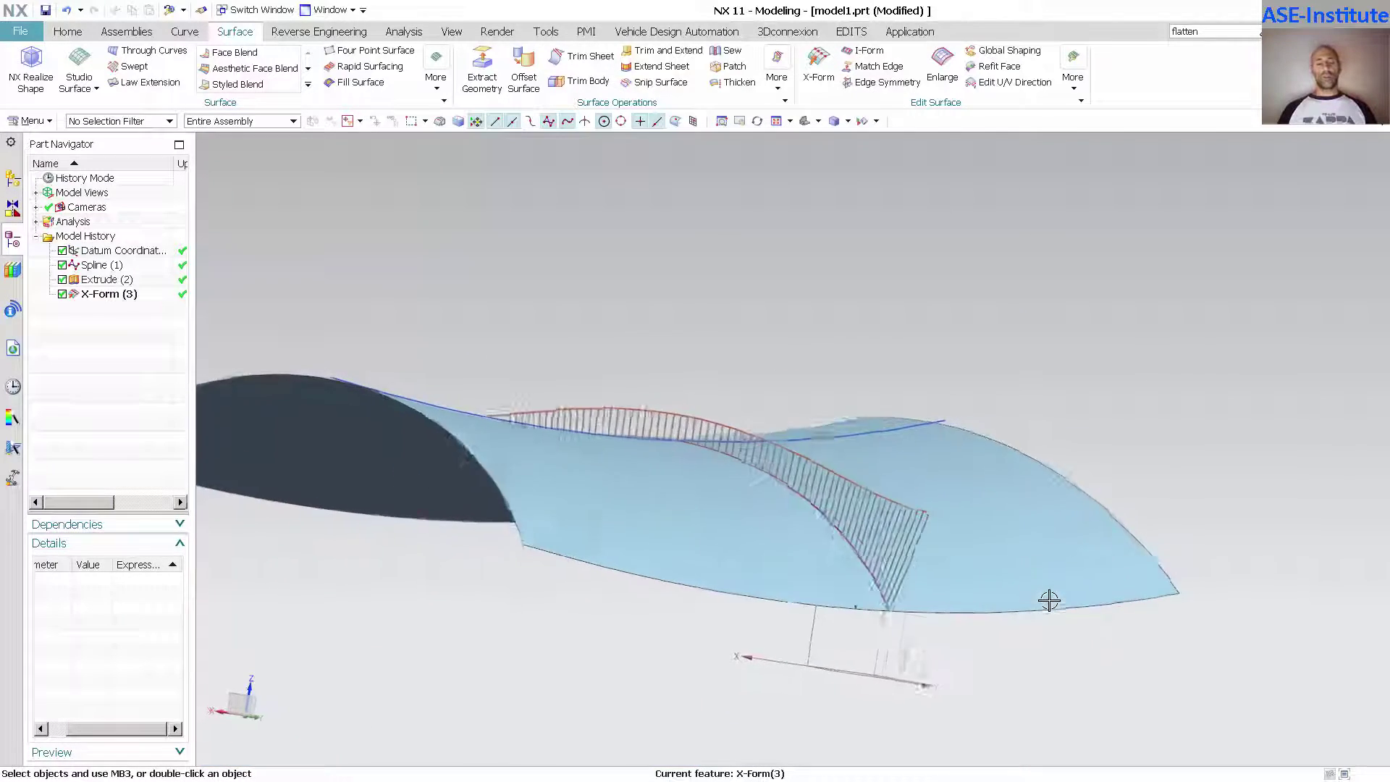
{"action": "middle_click_drag", "start_coordinate": [1049, 600], "coordinate": [1049, 599]}
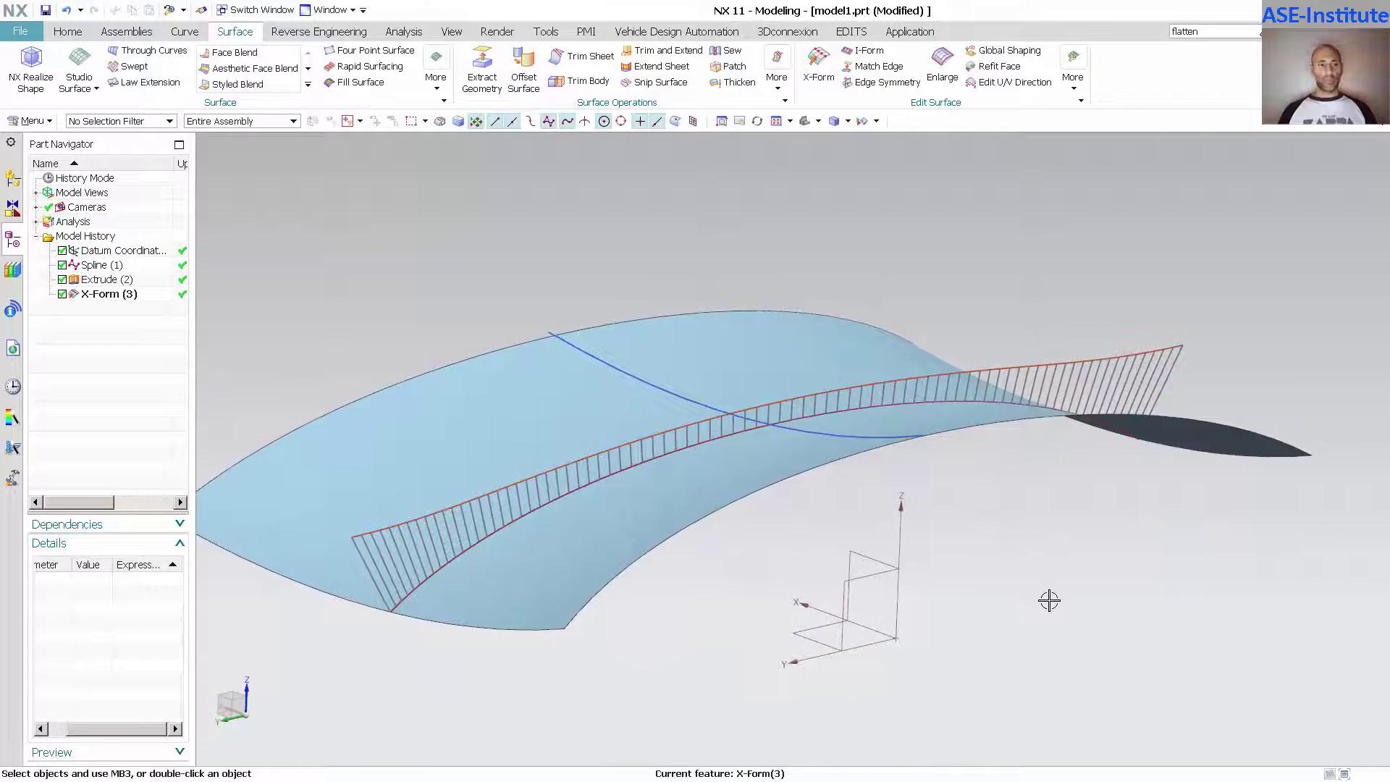
Reopen the X-Form feature and set Vector scaling along the tangent of the central spline, with Point as the scale center.
{"action": "double_click", "coordinate": [122, 297]}
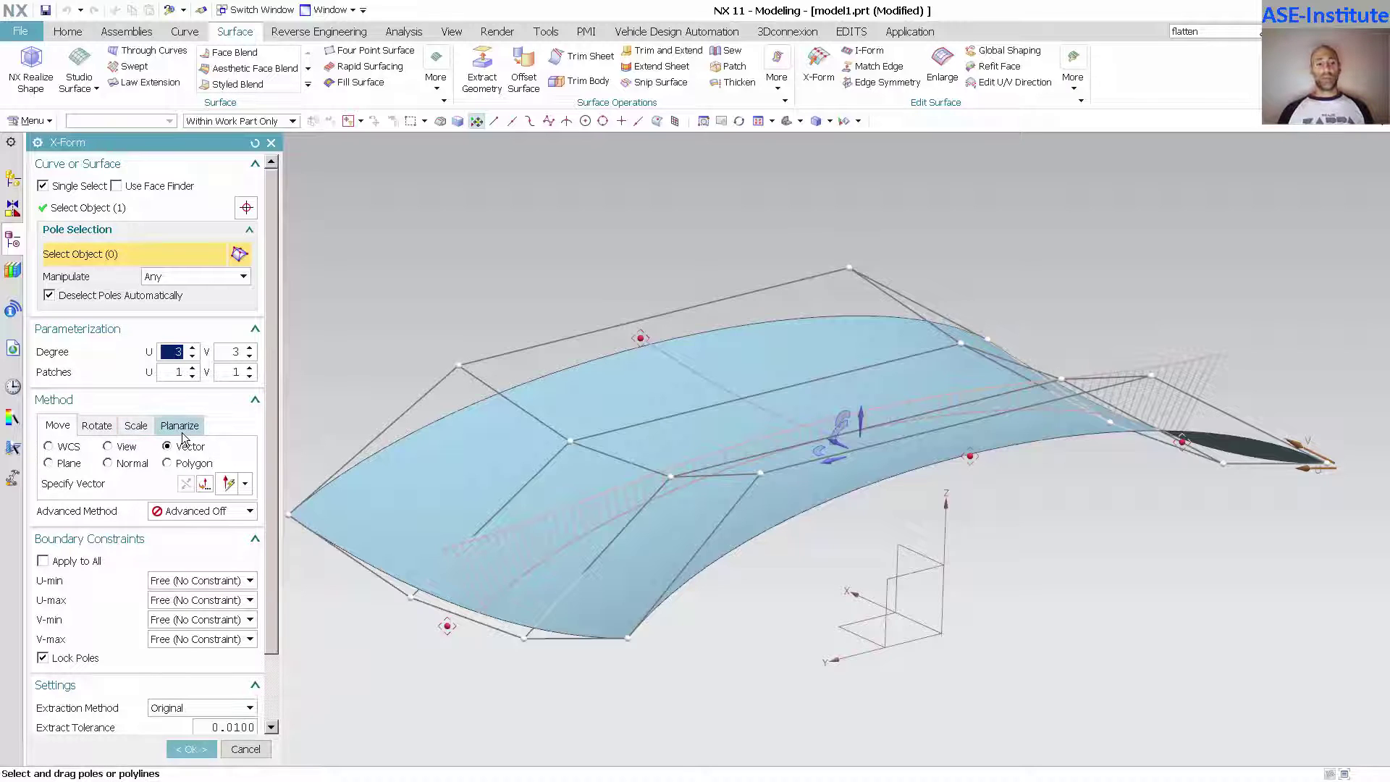
{"action": "left_click", "coordinate": [137, 427]}
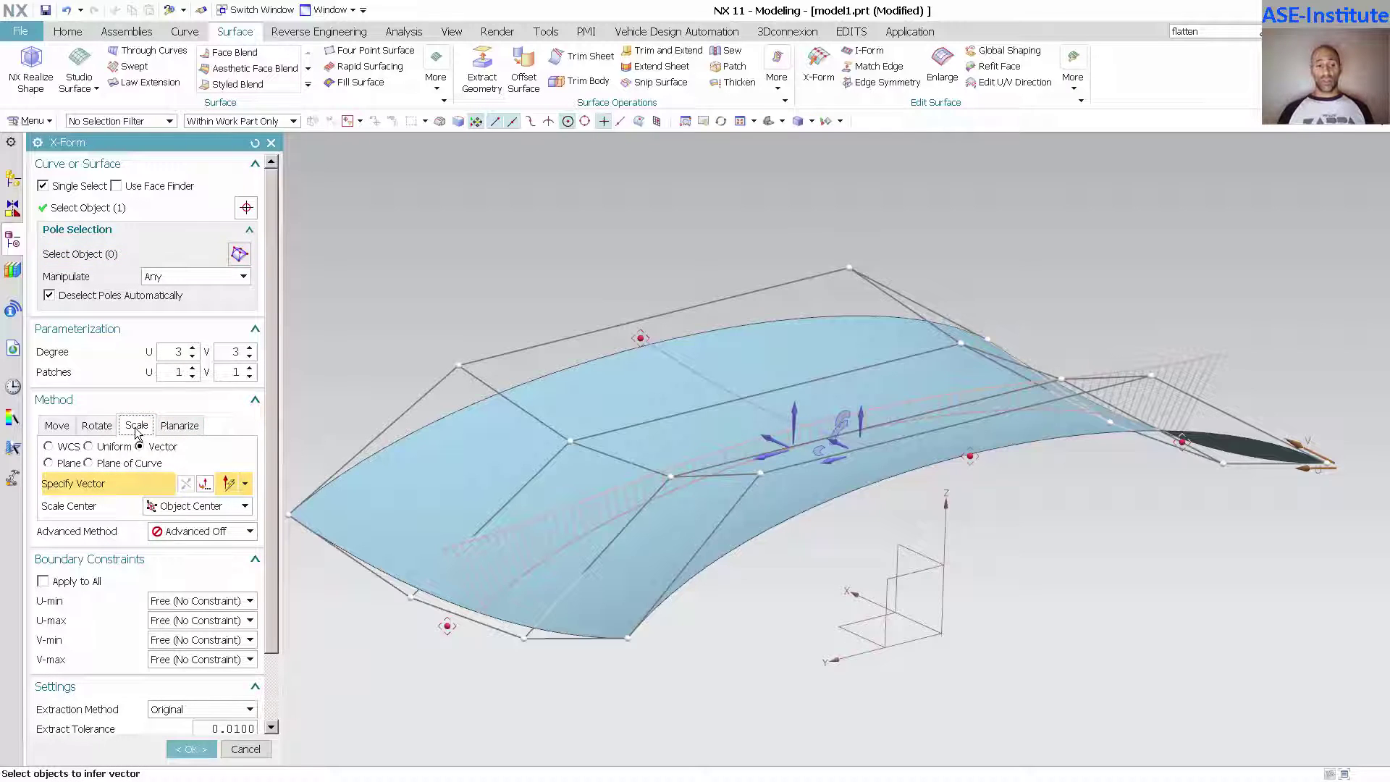
{"action": "left_click", "coordinate": [200, 510]}
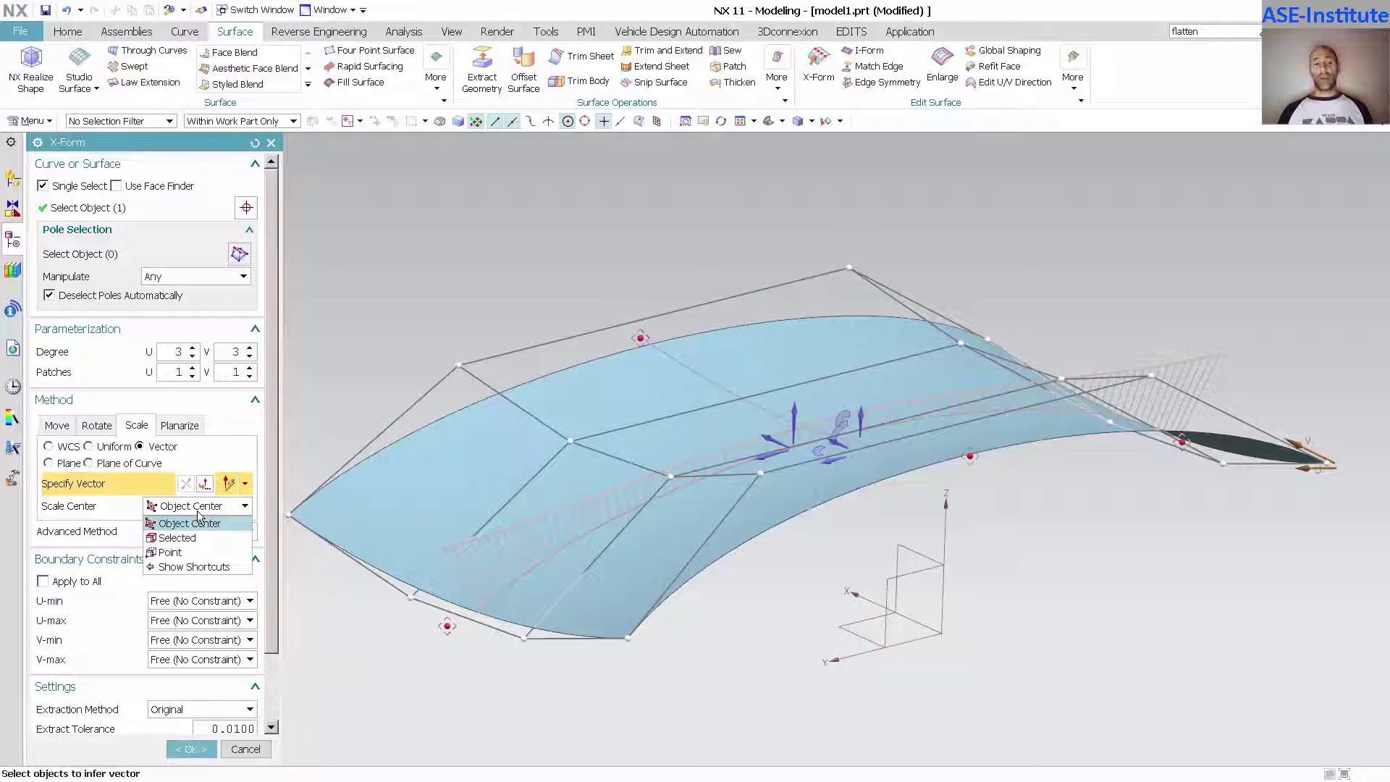
{"action": "left_click", "coordinate": [201, 539]}
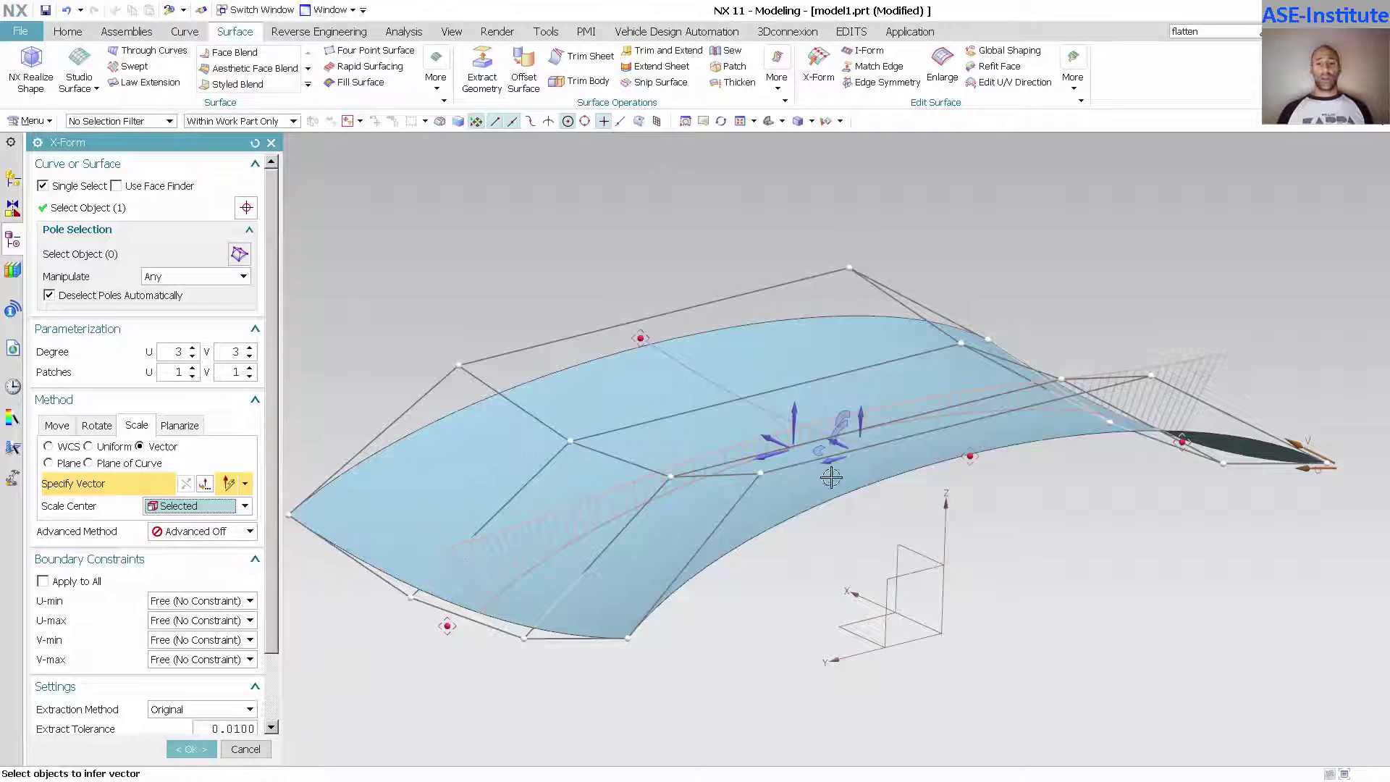
{"action": "left_click", "coordinate": [651, 340]}
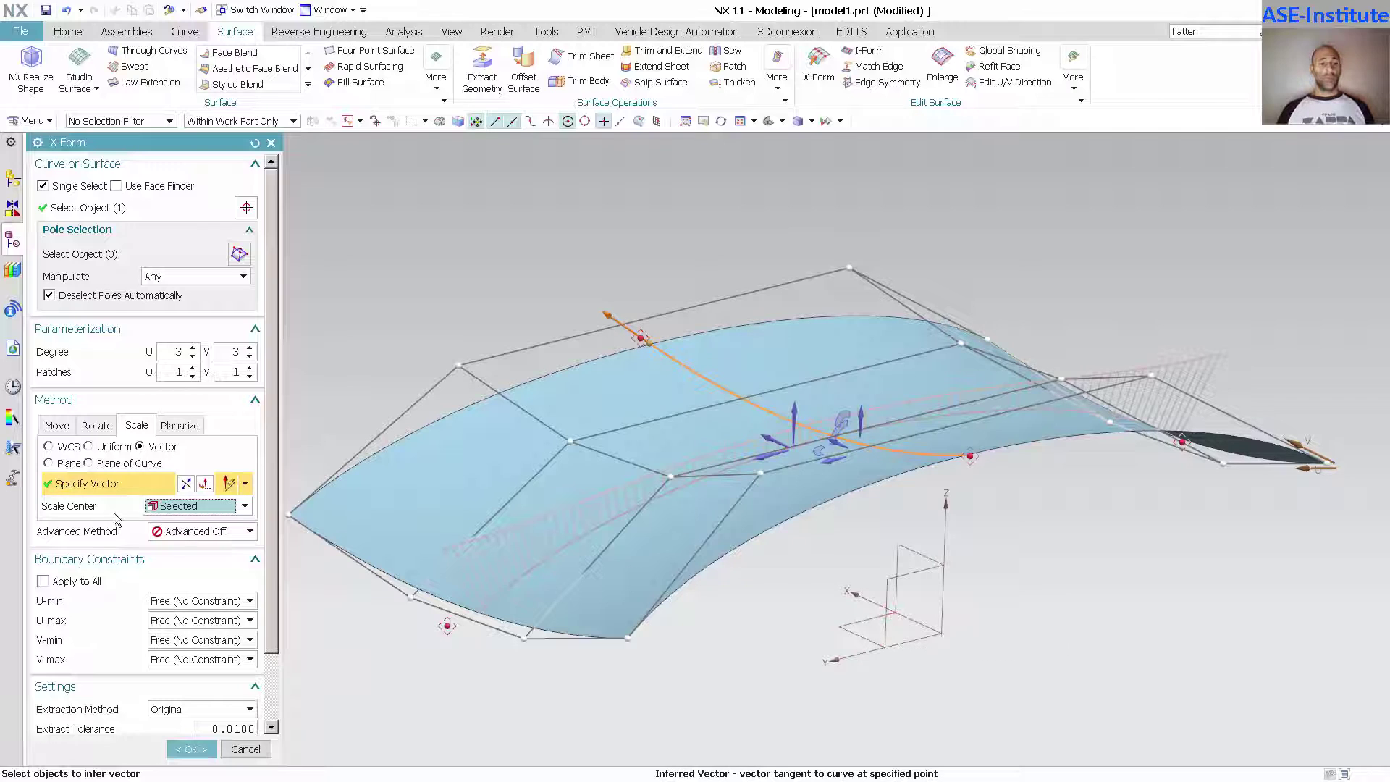
{"action": "left_click", "coordinate": [182, 504]}
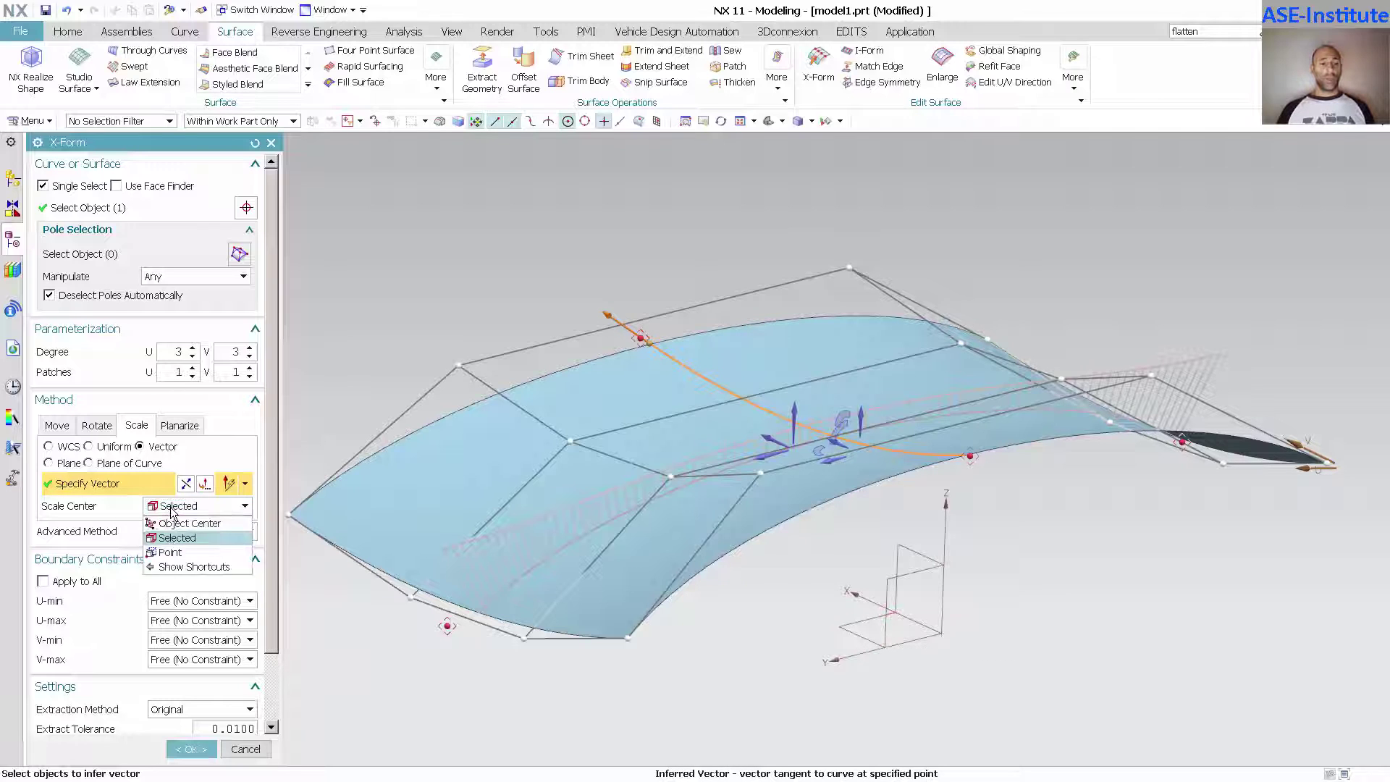
{"action": "left_click", "coordinate": [171, 553]}
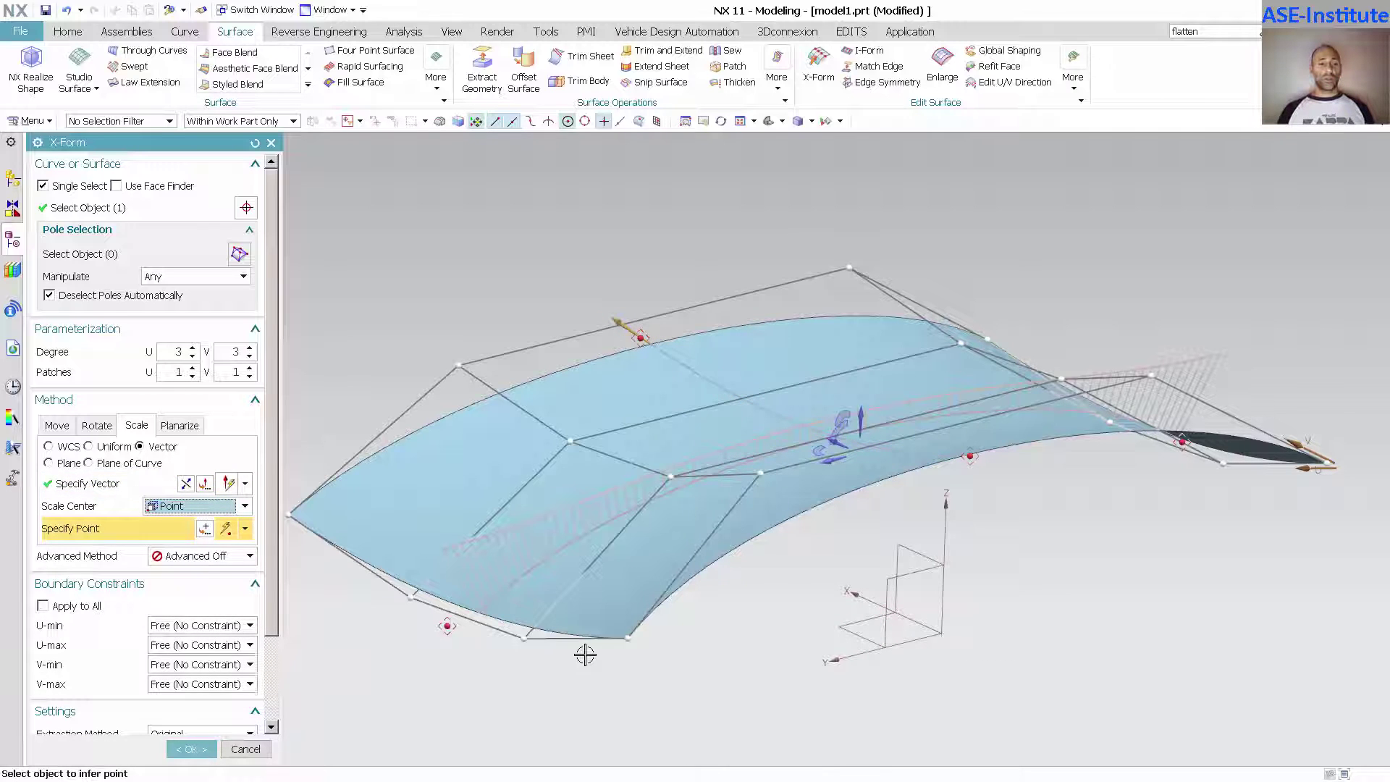